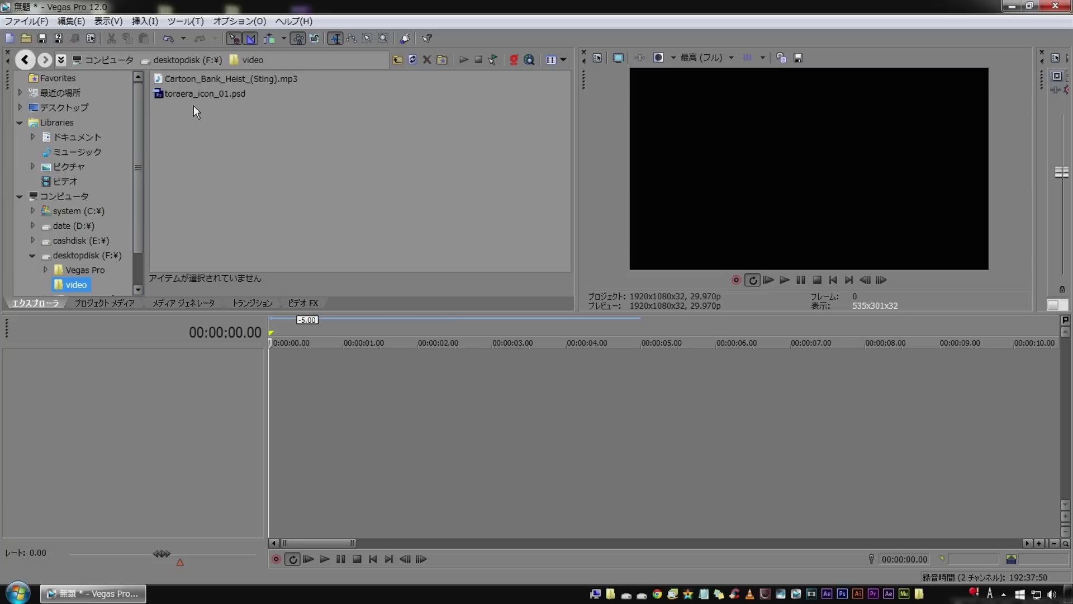
Place toraera_icon_01.psd as a 5-second clip on a new video track at the timeline start
drag(187, 92, 317, 344)
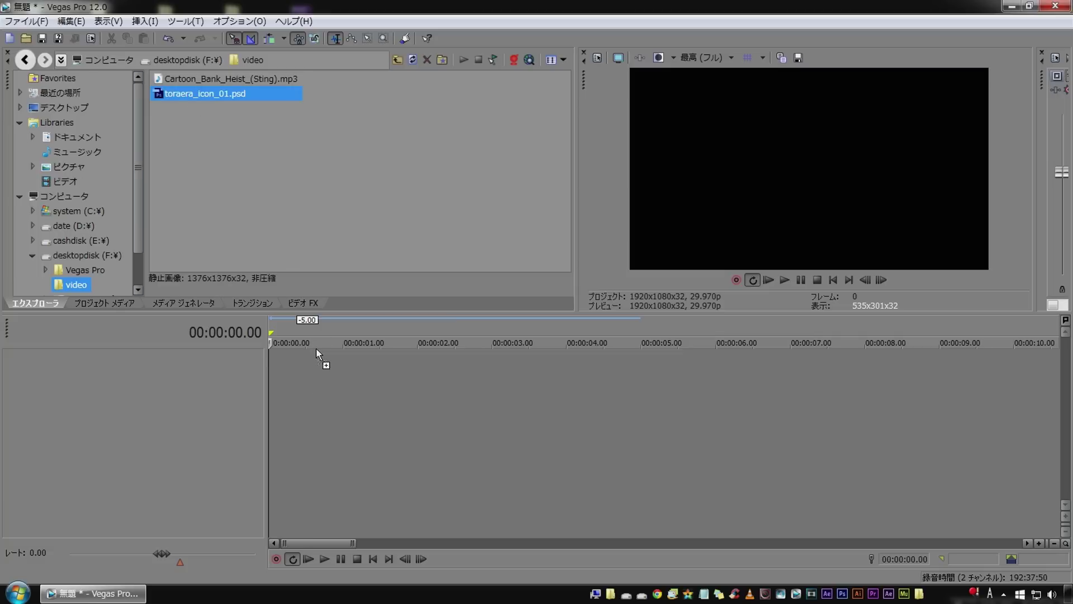
drag(247, 394, 245, 395)
click(331, 417)
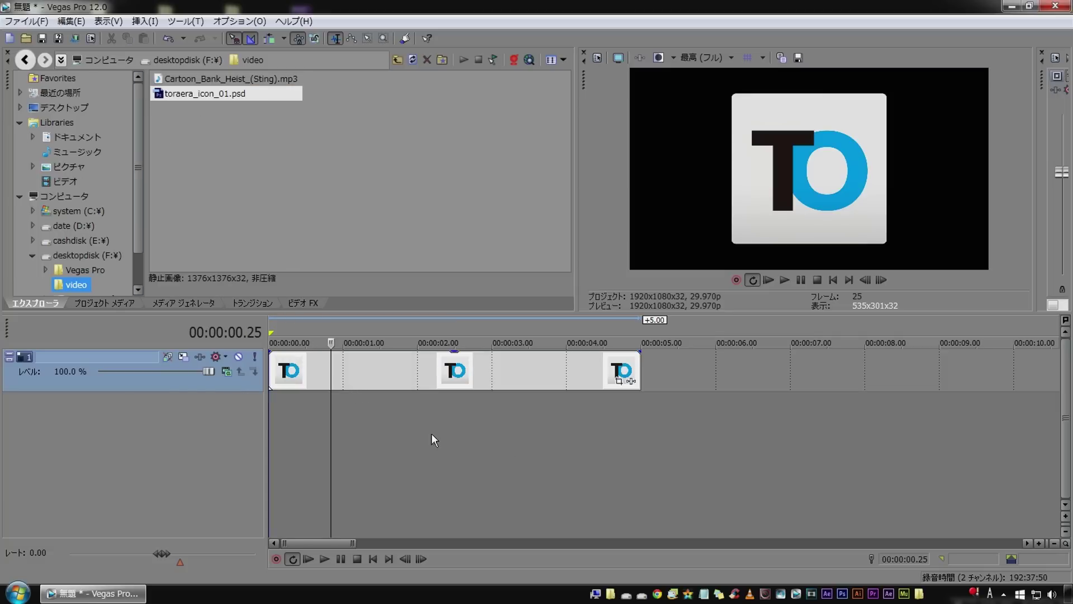
click(619, 382)
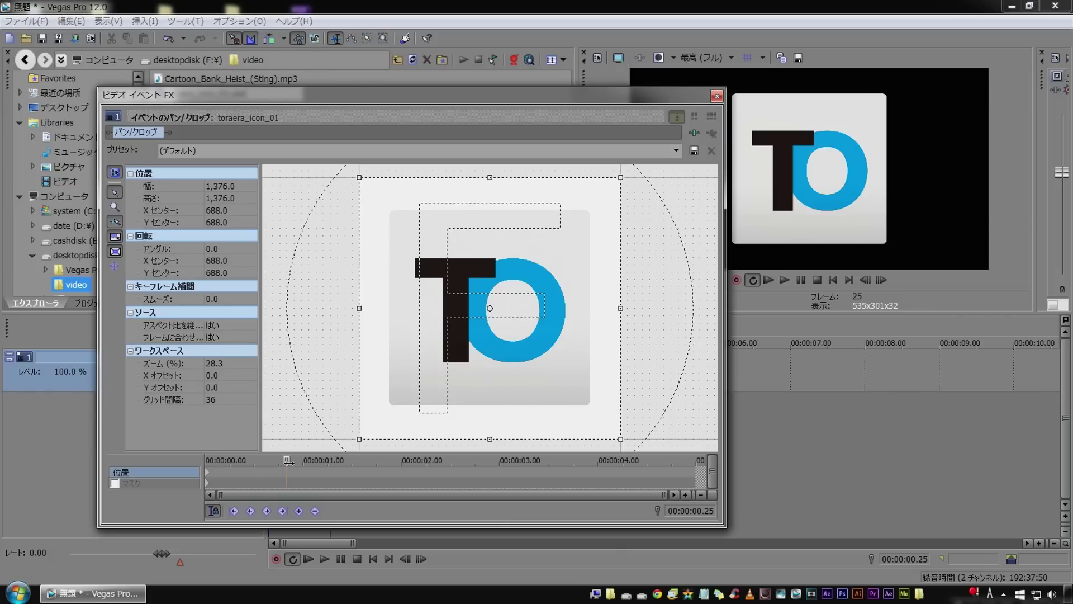
Apply the 16:9 Widescreen TV preset and enlarge the logo's frame to 4,433.8 × 2,494.0, raising the logo
drag(290, 460, 182, 458)
click(673, 151)
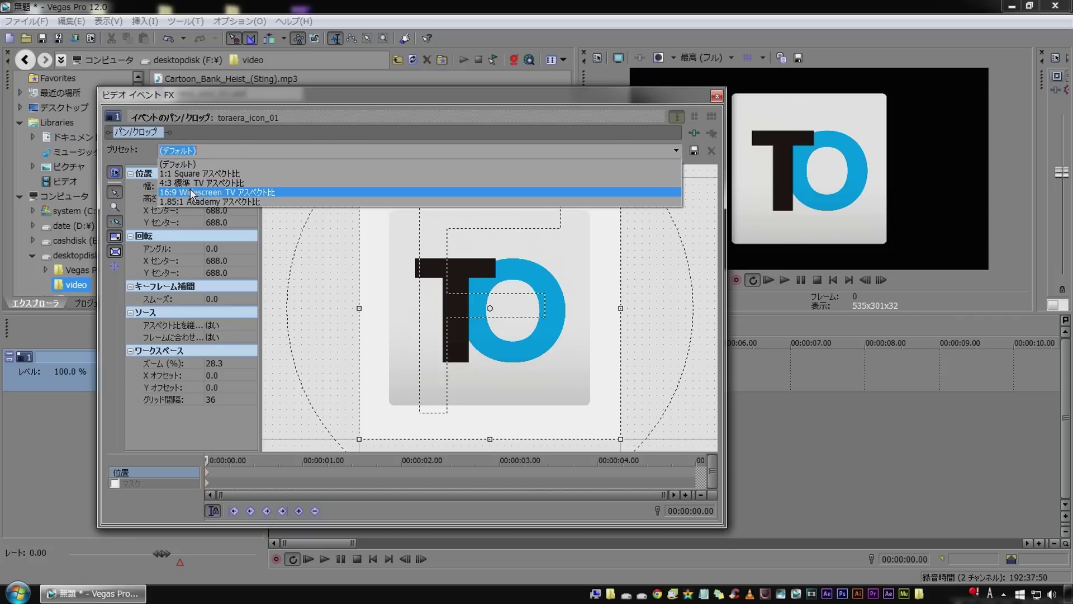
click(239, 193)
scroll(301, 235, down, 1)
scroll(302, 236, down, 2)
scroll(311, 239, down, 3)
drag(448, 282, 362, 221)
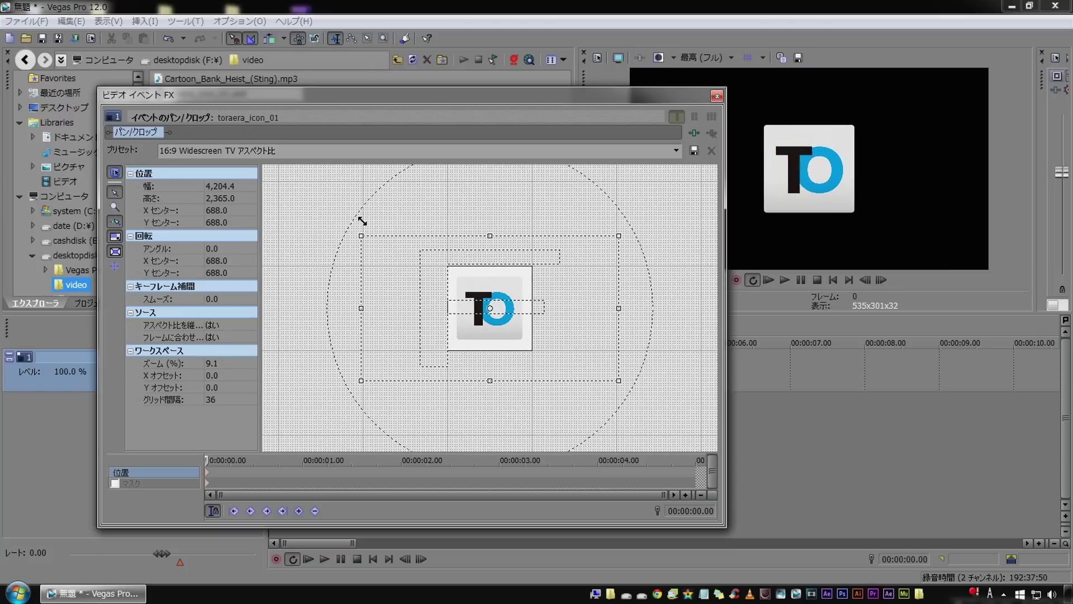
drag(361, 221, 354, 214)
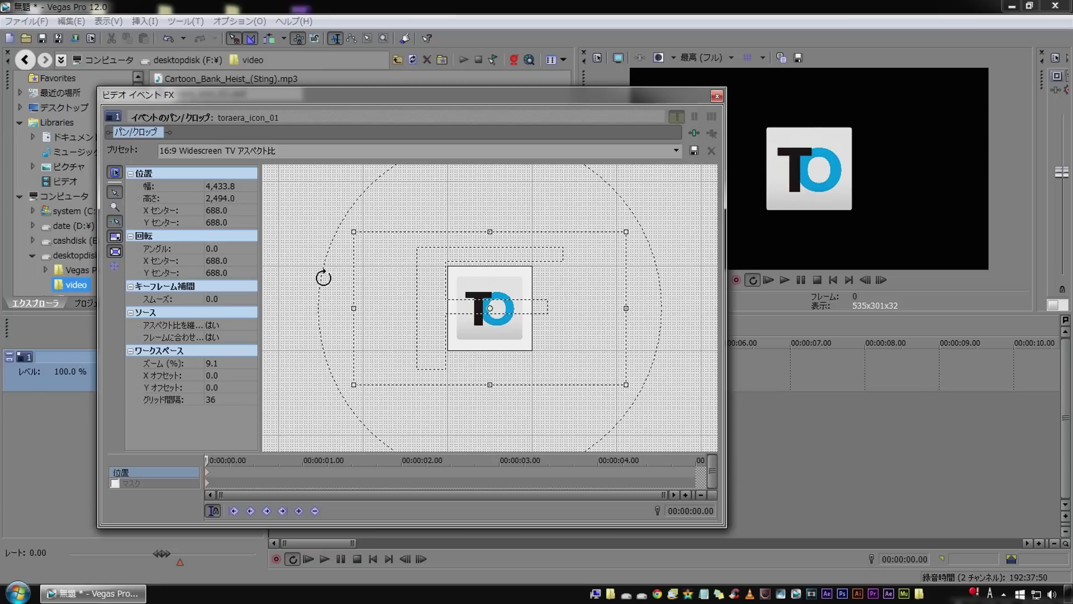
drag(490, 308, 490, 317)
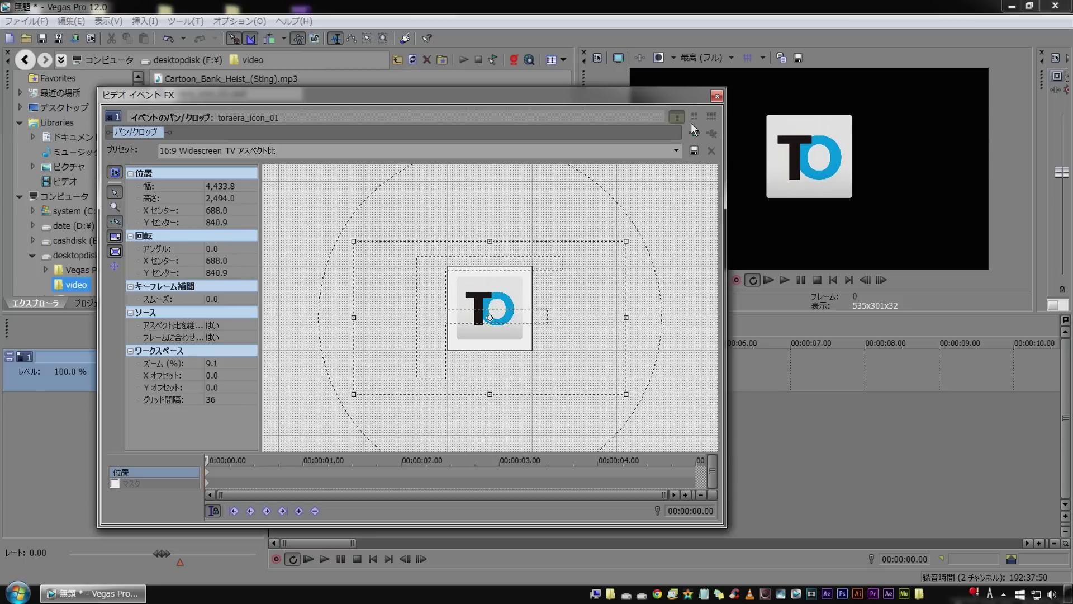
click(717, 95)
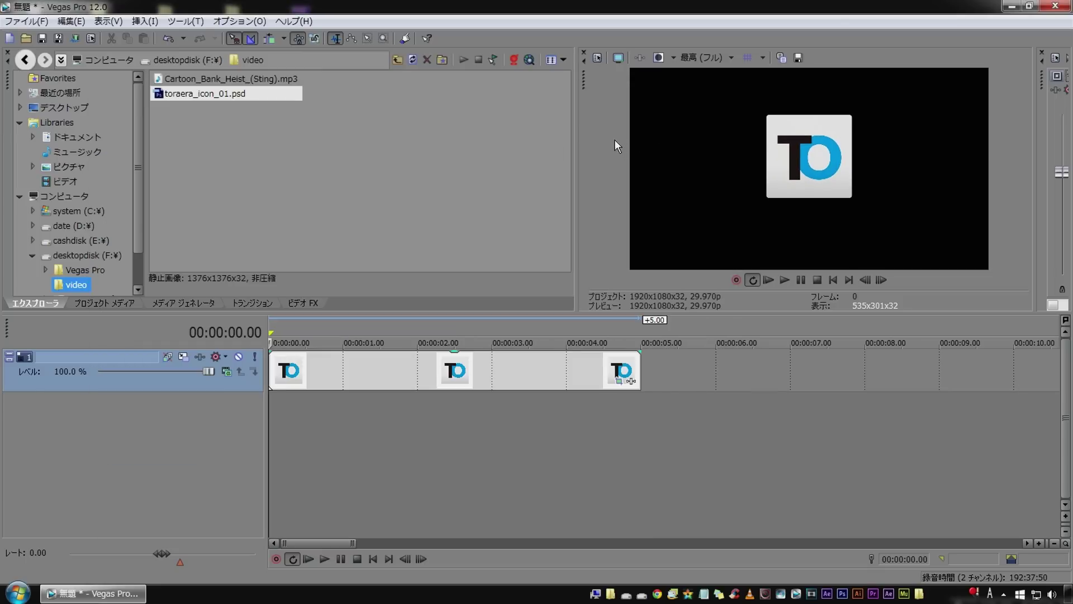
Drag the (デフォルト) タイトルおよびテキスト preset from Media Generators onto a second video track
click(184, 305)
click(79, 106)
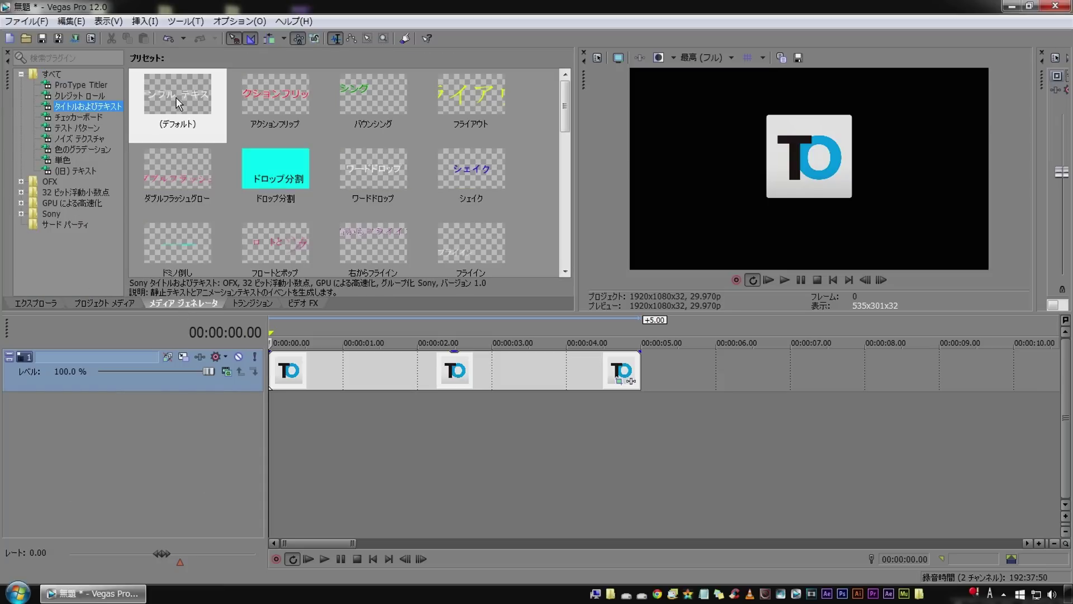
drag(179, 96, 267, 415)
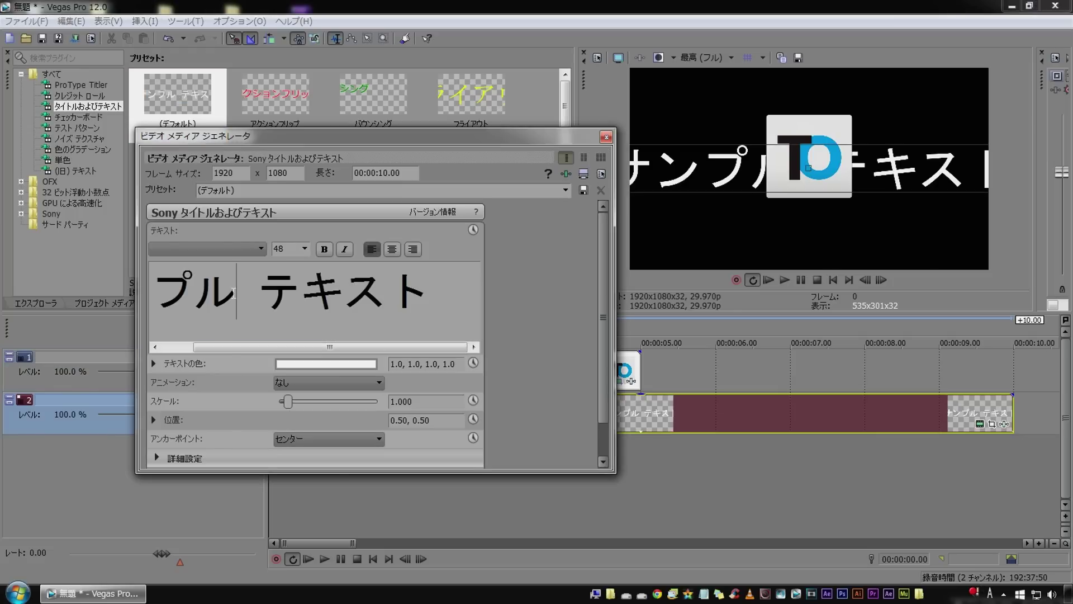
key(ctrl+a)
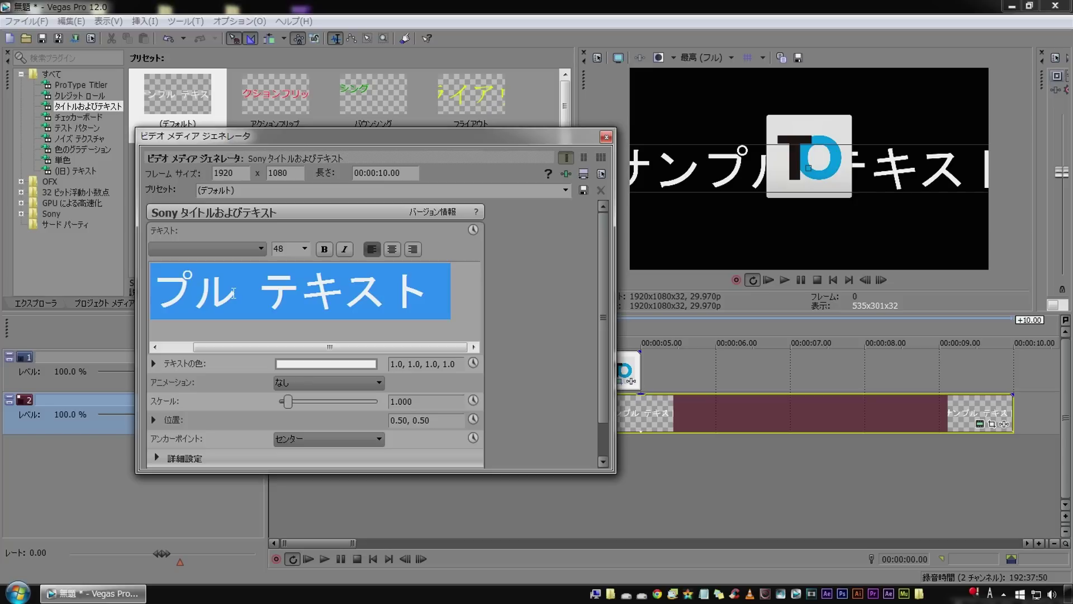
Replace the sample title text with トラエラ流動画作成術 using the Japanese IME
text(とらえら)
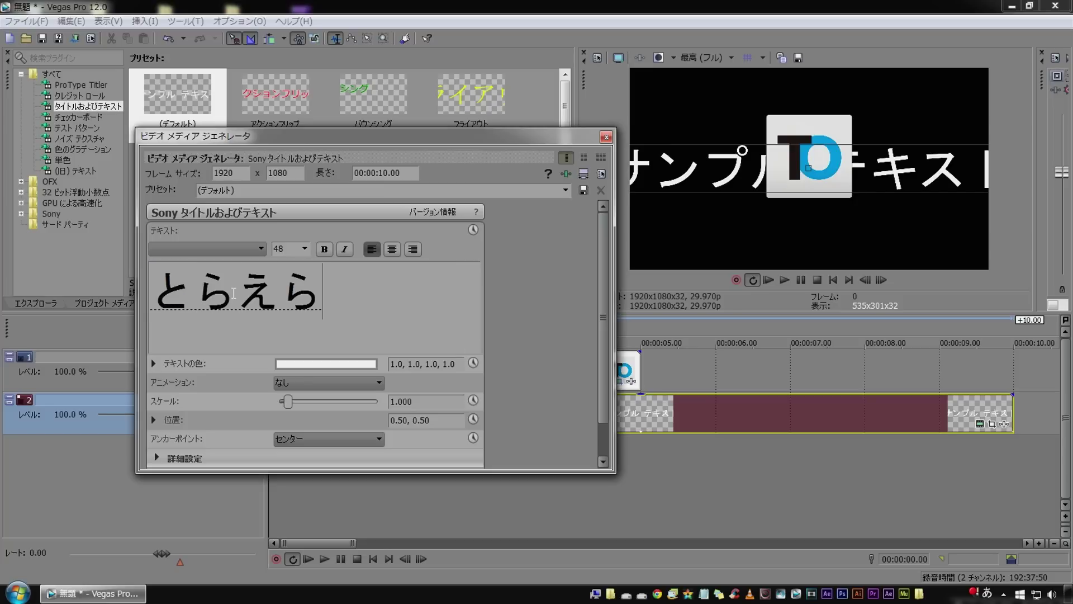
key(F7)
key(Return)
text(ryuu)
key(space)
key(Return)
text(douga)
key(space)
key(Return)
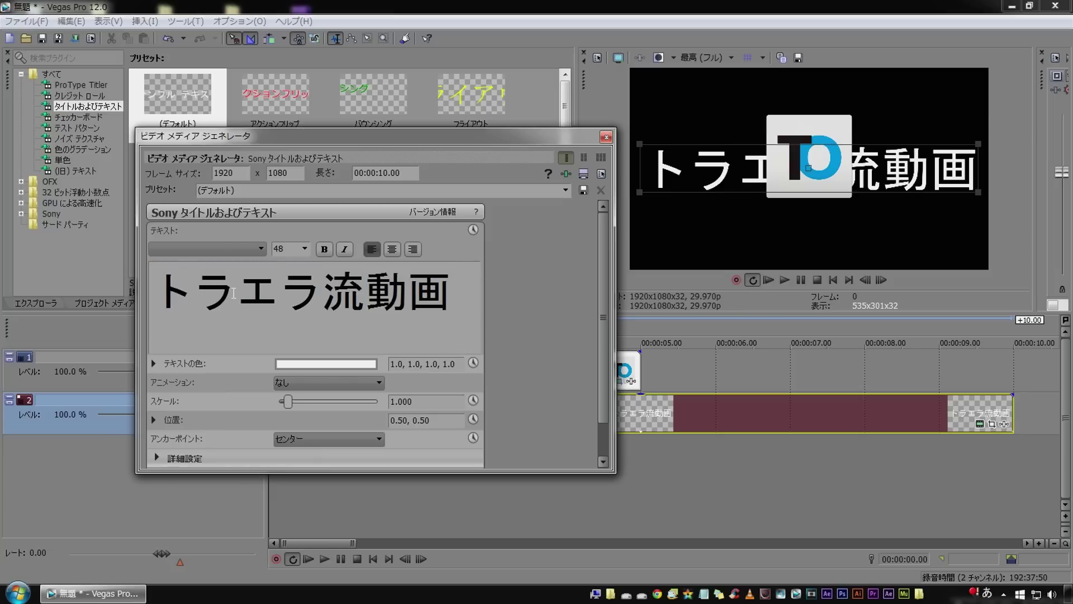
text(satu)
key(BackSpace)
text(kuseijutu)
key(space)
key(Return)
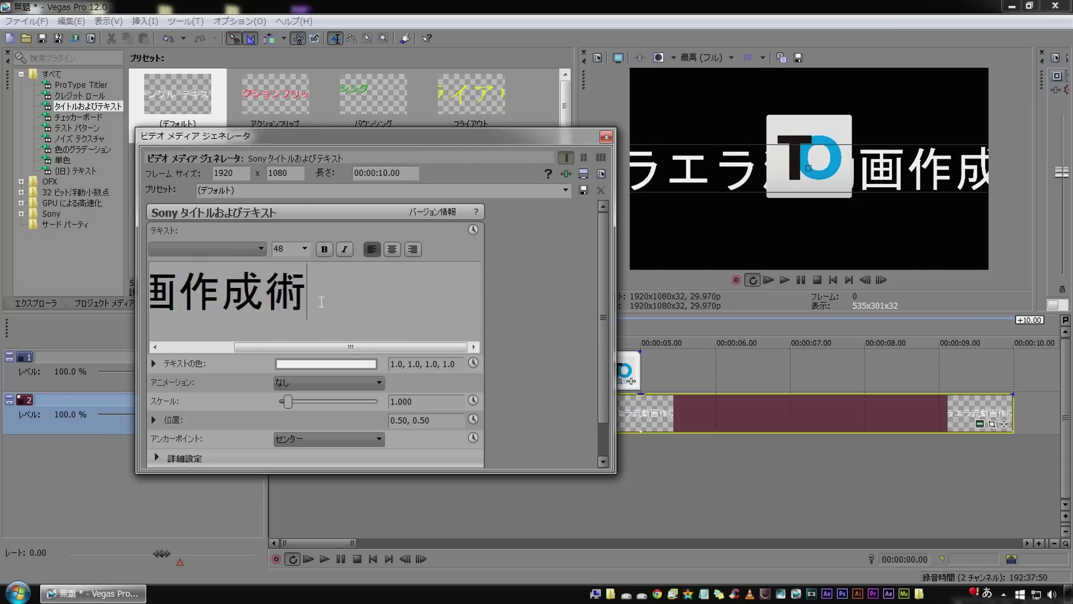
key(ctrl+a)
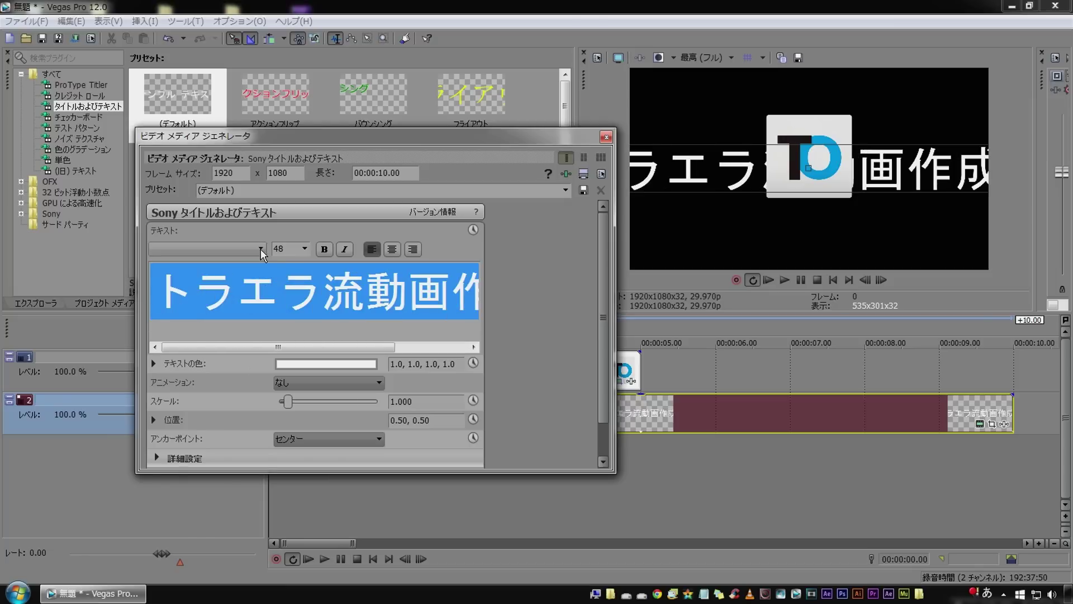
Set the title text to bold メイリオ at size 24 and close the editor
click(260, 249)
drag(263, 284, 260, 515)
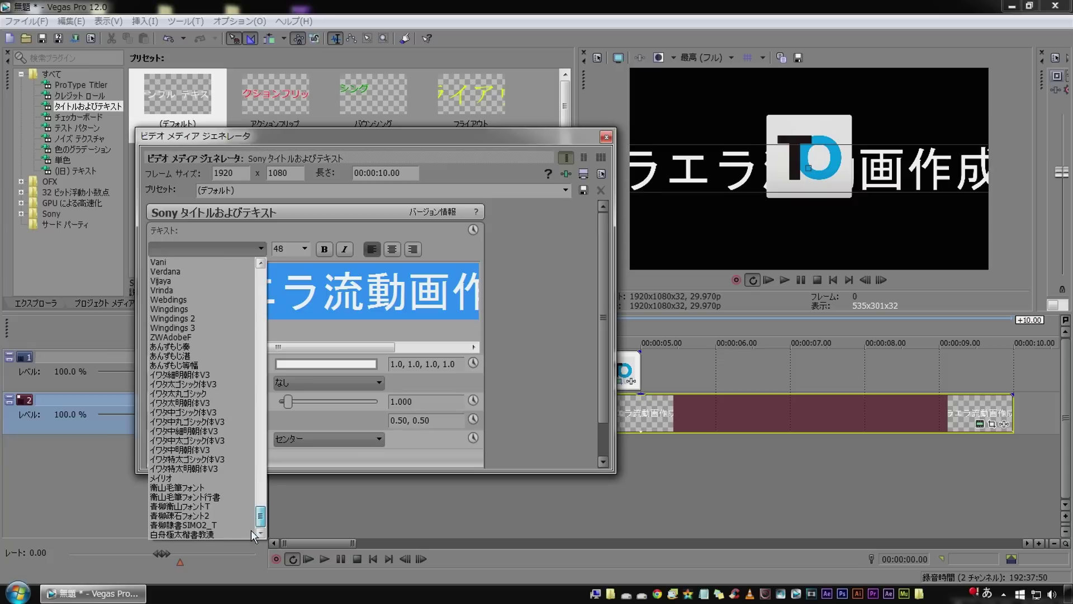
click(154, 479)
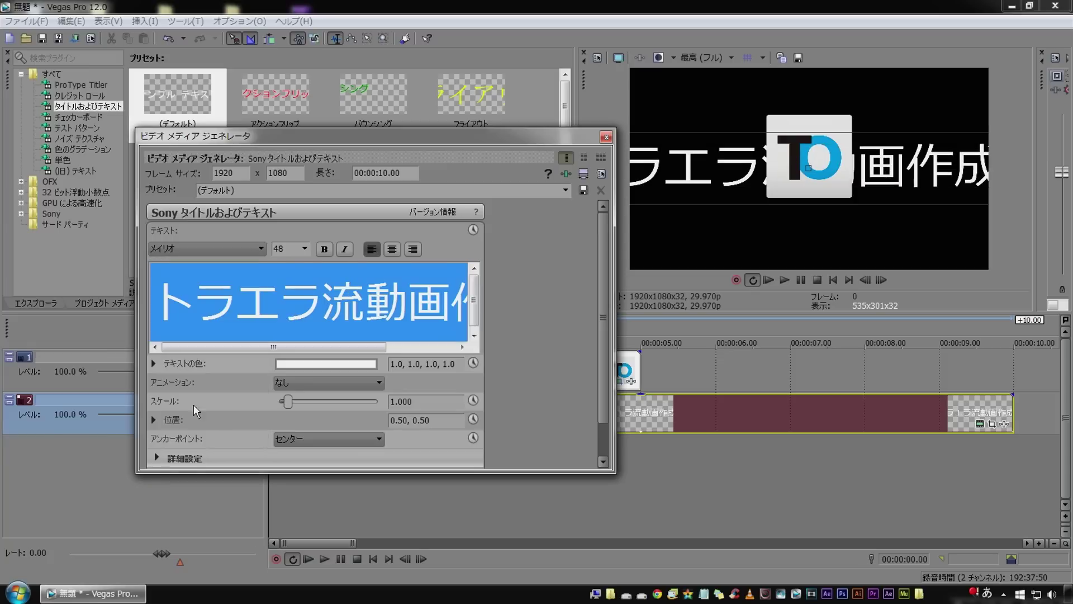
click(305, 248)
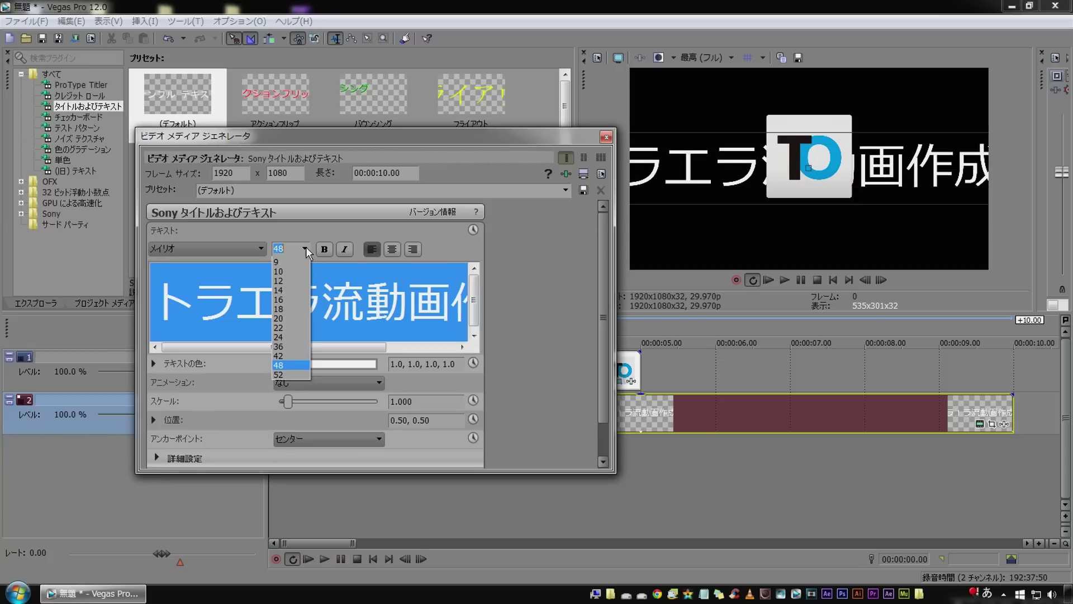
click(297, 336)
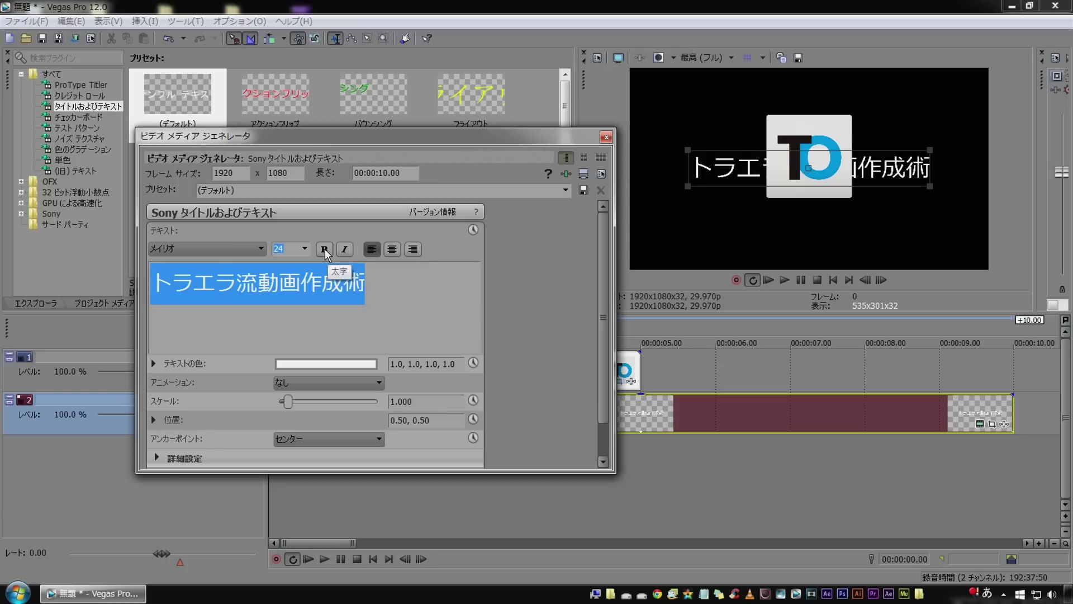
click(325, 250)
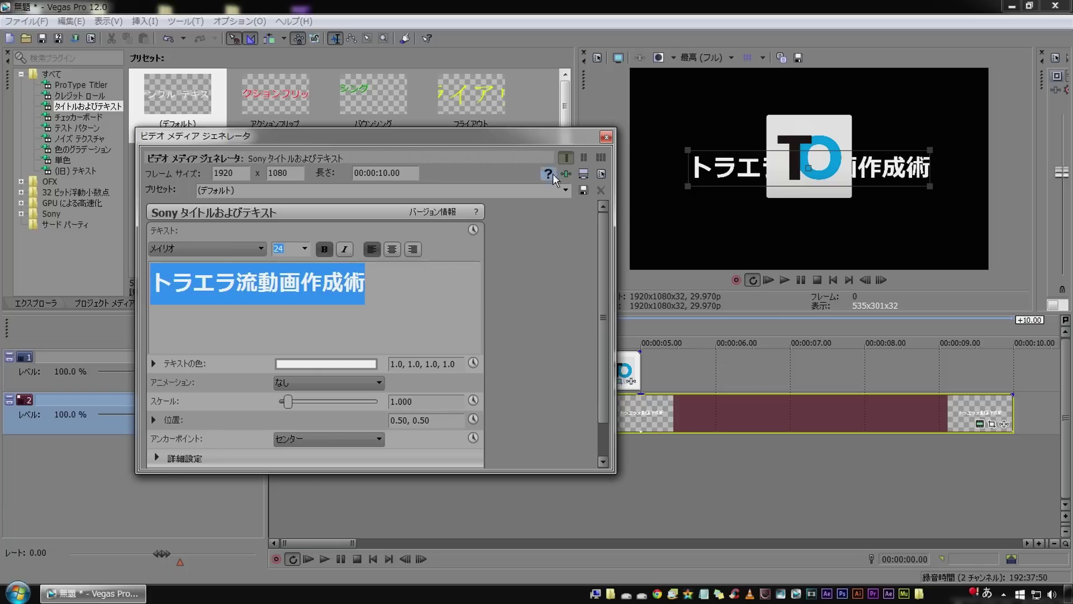
click(606, 138)
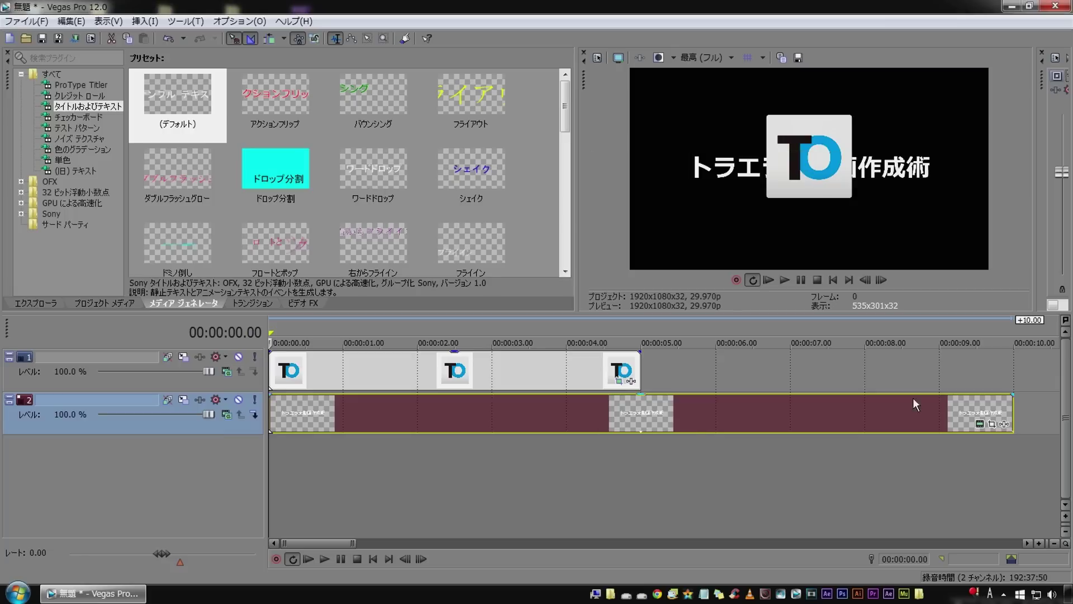
Trim the title event to 5 seconds and nudge its pan/crop Y centre to 150
drag(1011, 406, 640, 408)
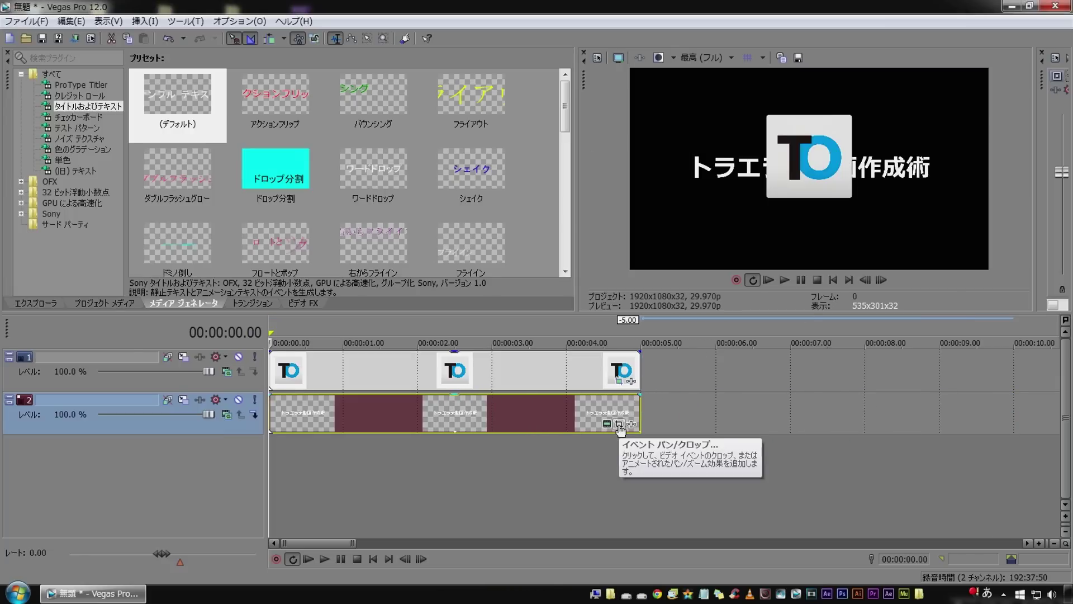
click(618, 424)
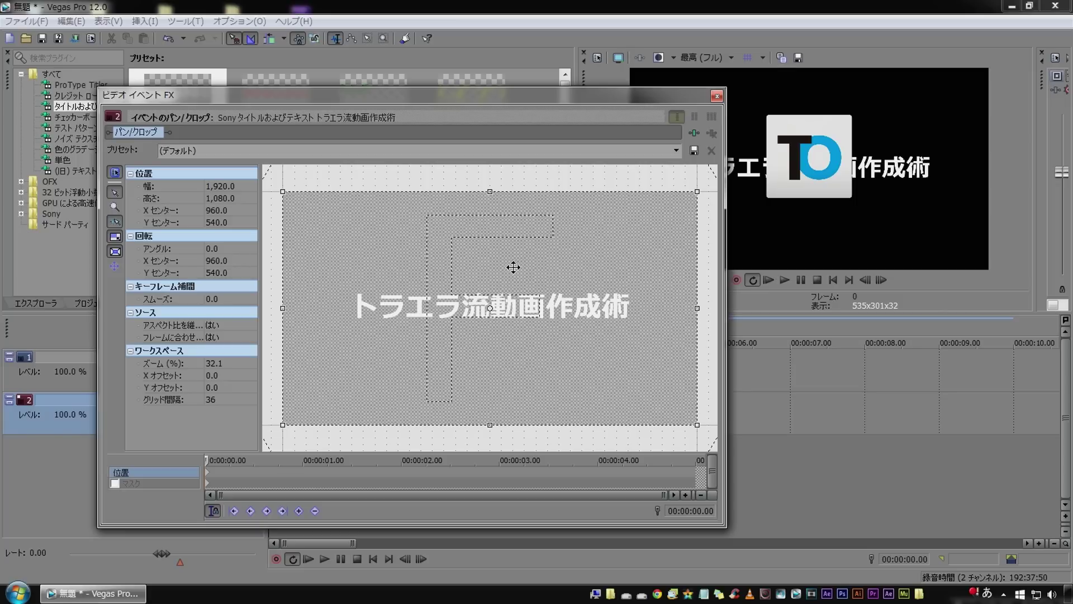
key(KP_8)
key(KP_8)
key(KP_8)
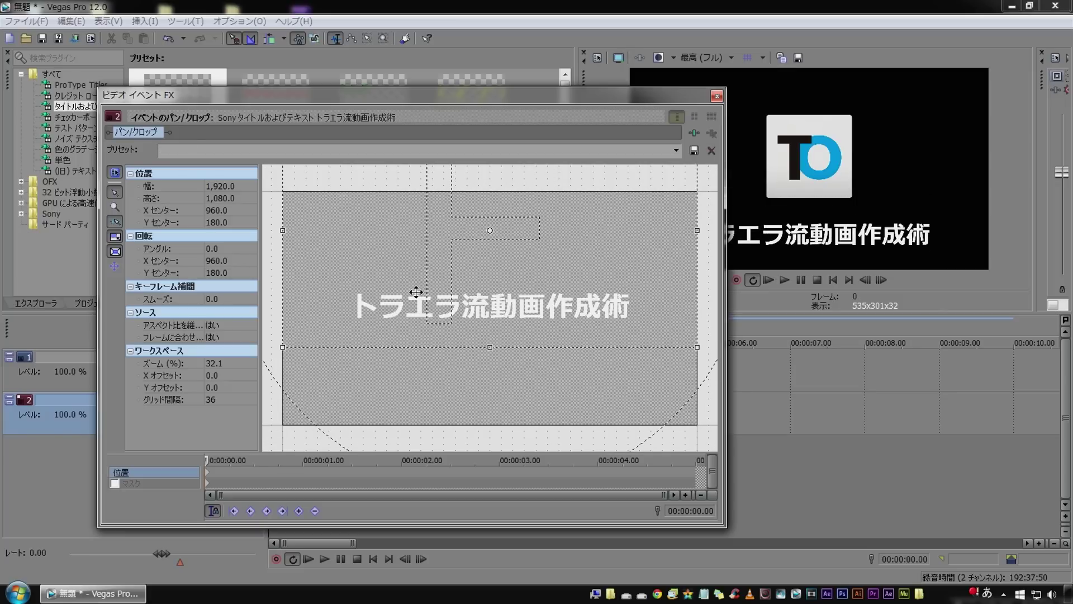
double_click(636, 95)
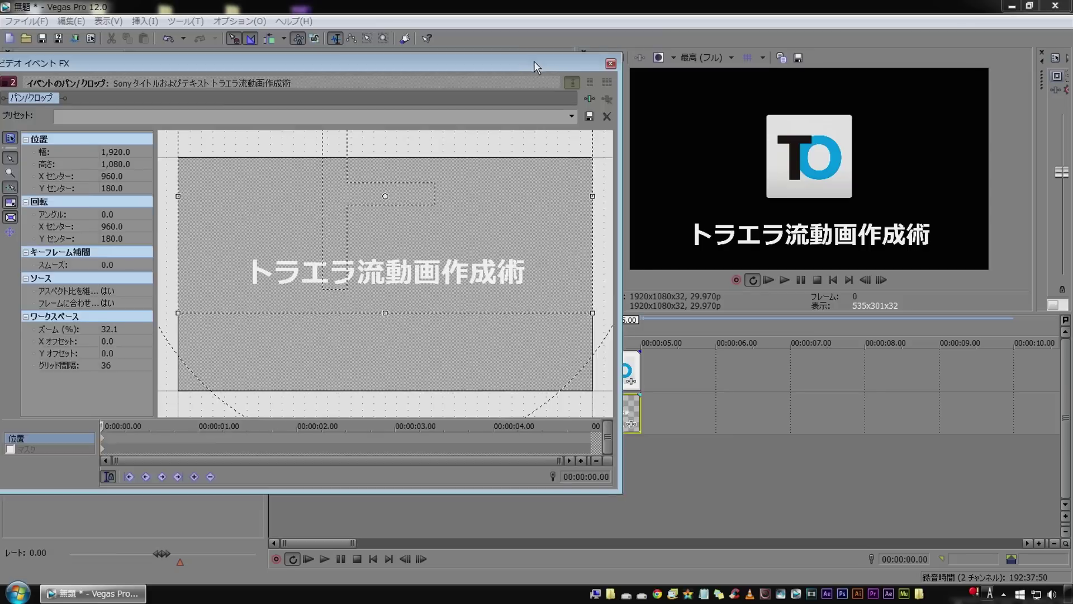
double_click(575, 98)
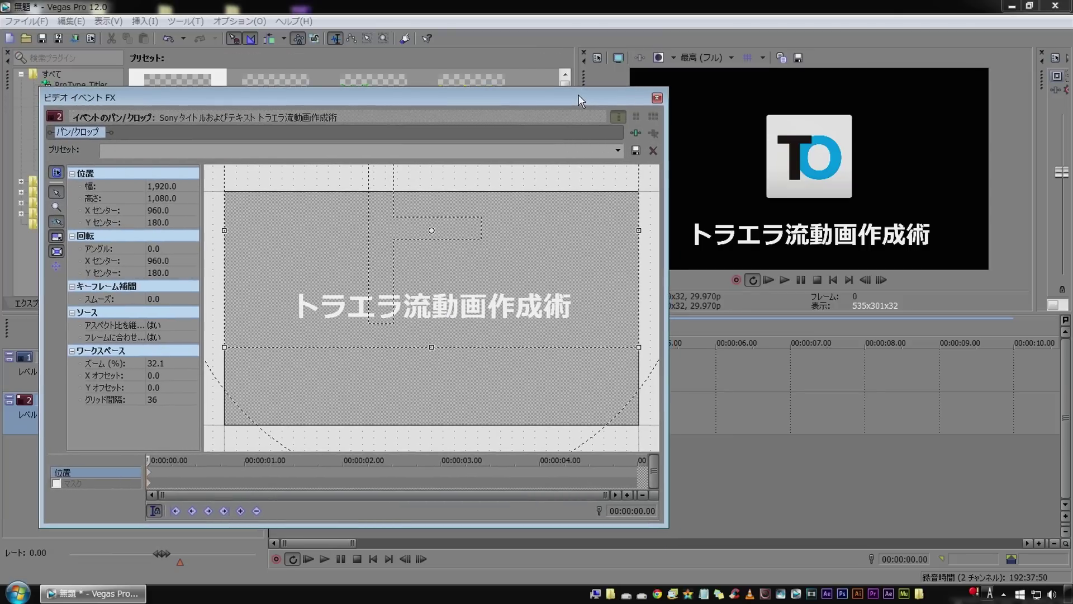
drag(667, 298, 520, 298)
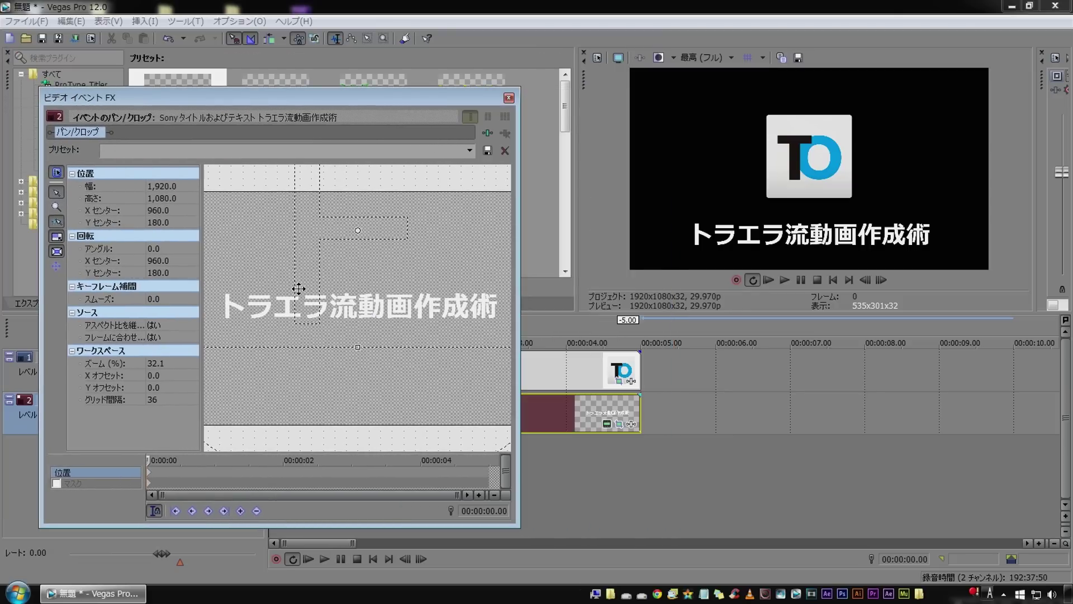
scroll(298, 288, down, 3)
scroll(298, 288, down, 1)
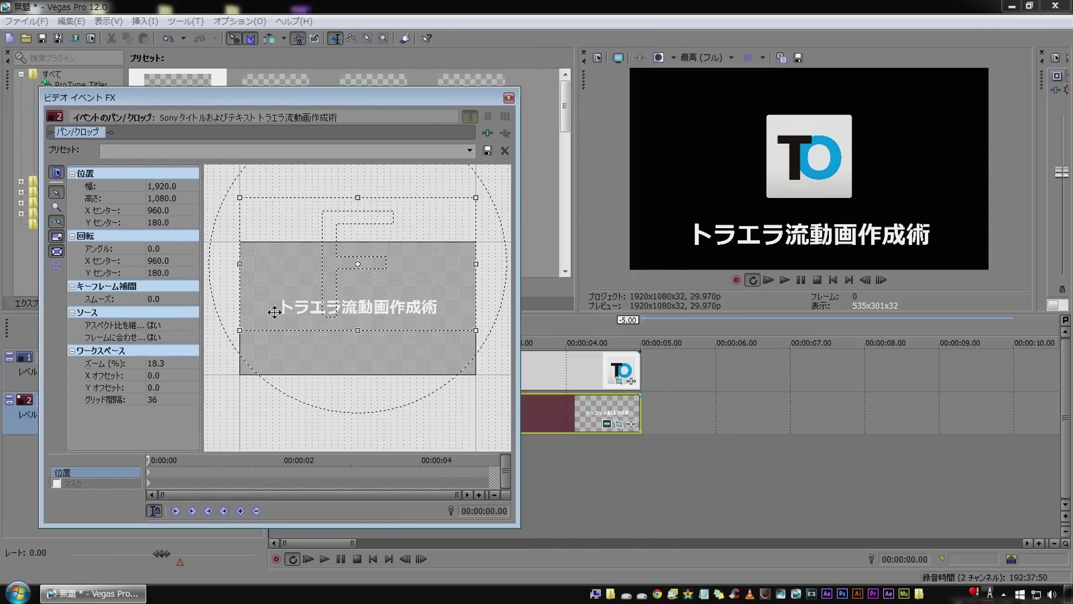
key(Up)
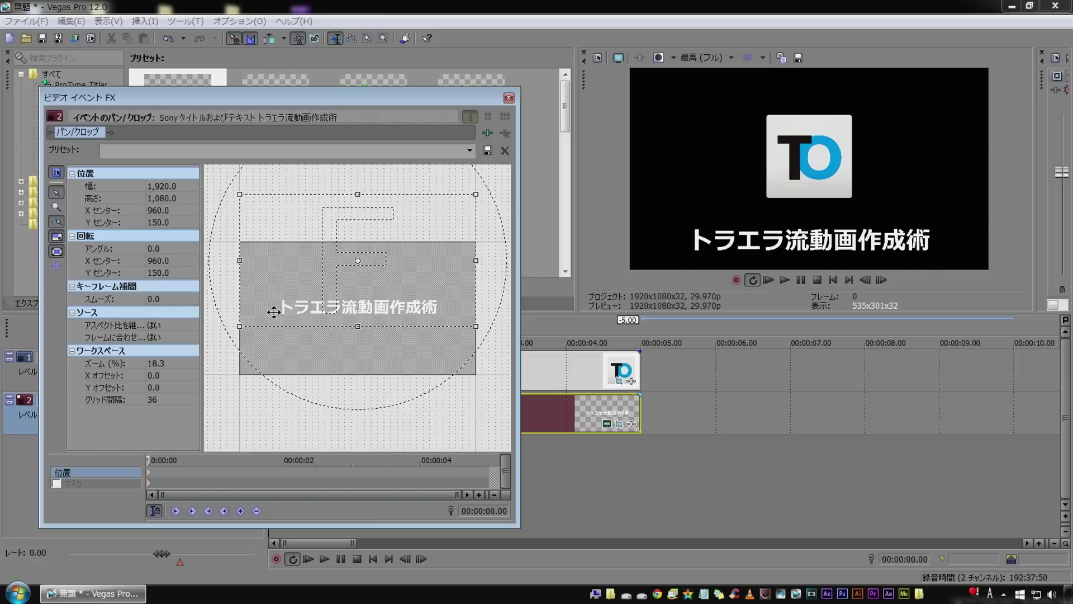
click(508, 100)
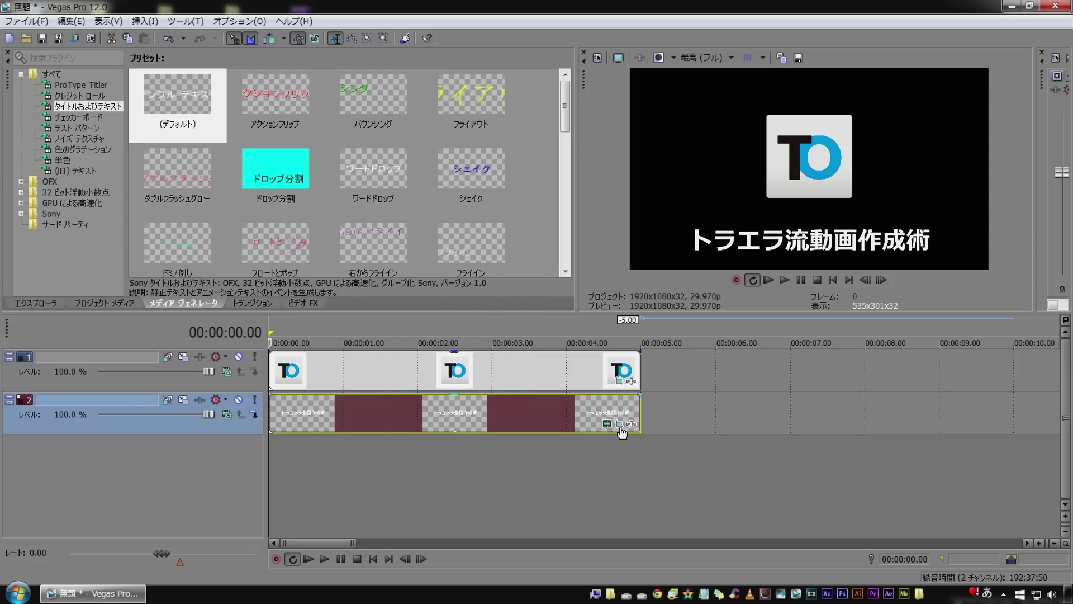
Drag the TO logo's pan/crop frame to Y centre 802.7 so the logo sits lower
click(619, 380)
drag(300, 367, 303, 348)
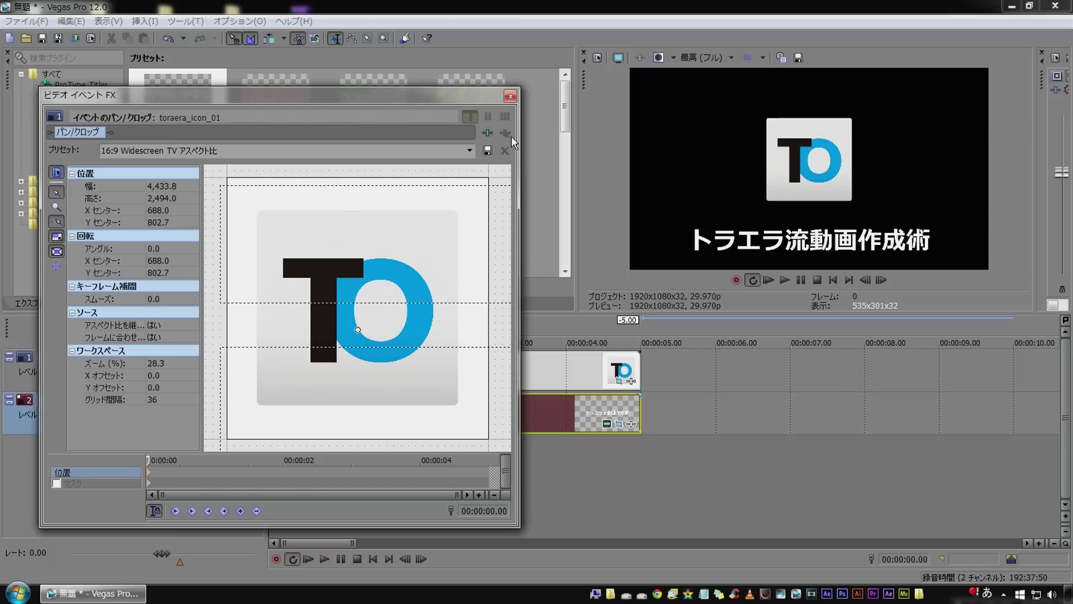
click(509, 95)
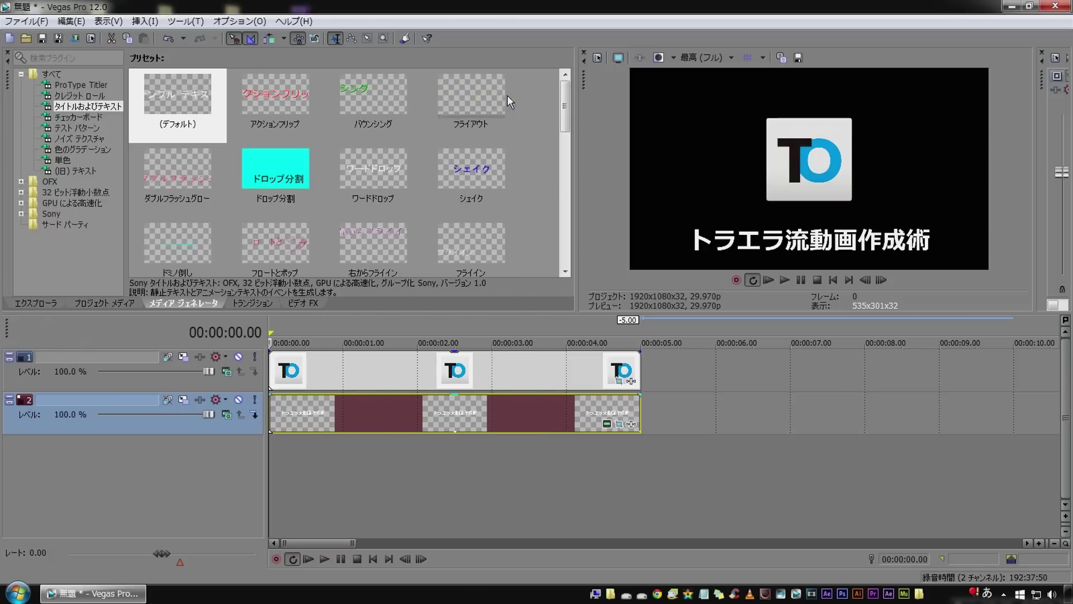
click(607, 424)
Drag the title's pan/crop frame to Y centre 210, raising the text slightly
click(606, 136)
click(619, 424)
drag(262, 317, 250, 317)
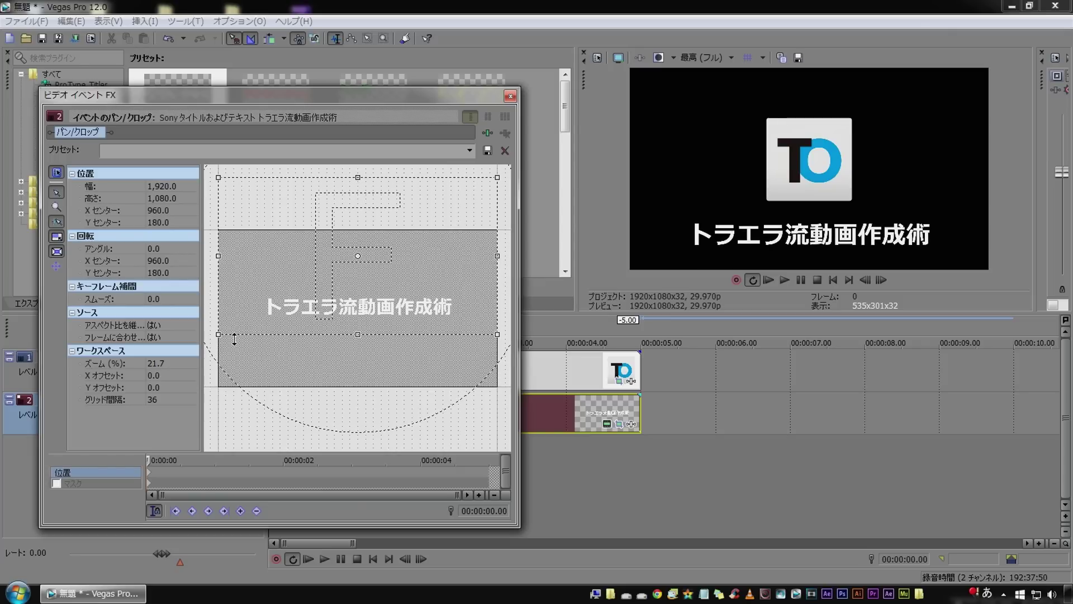
drag(235, 339, 234, 344)
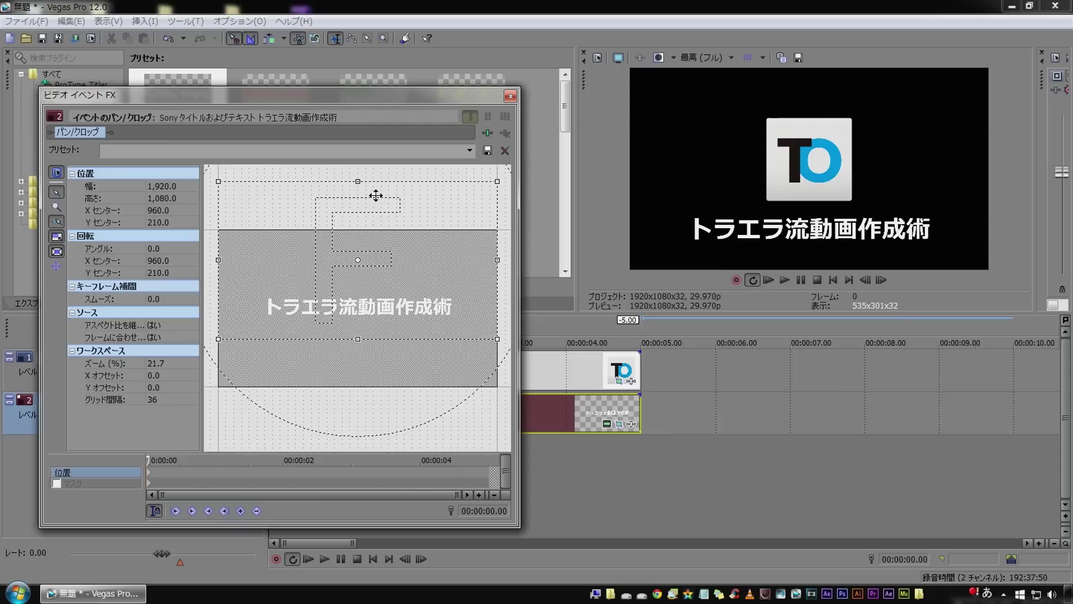
key(Escape)
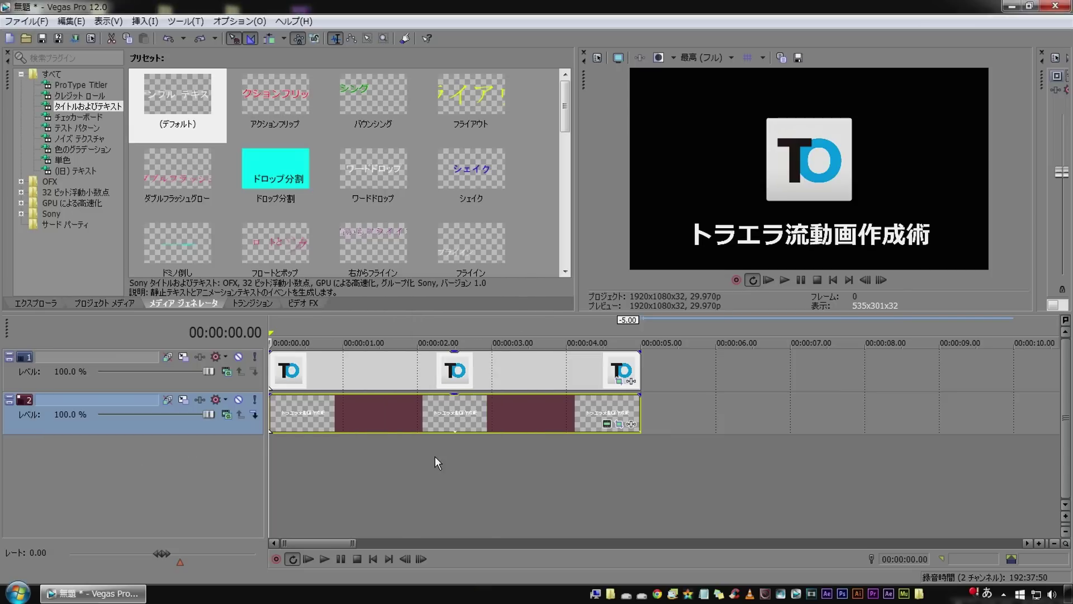
Add a Solid Color event on a third track, sampled to the logo's blue and trimmed to 5 seconds
click(62, 162)
drag(177, 168, 271, 469)
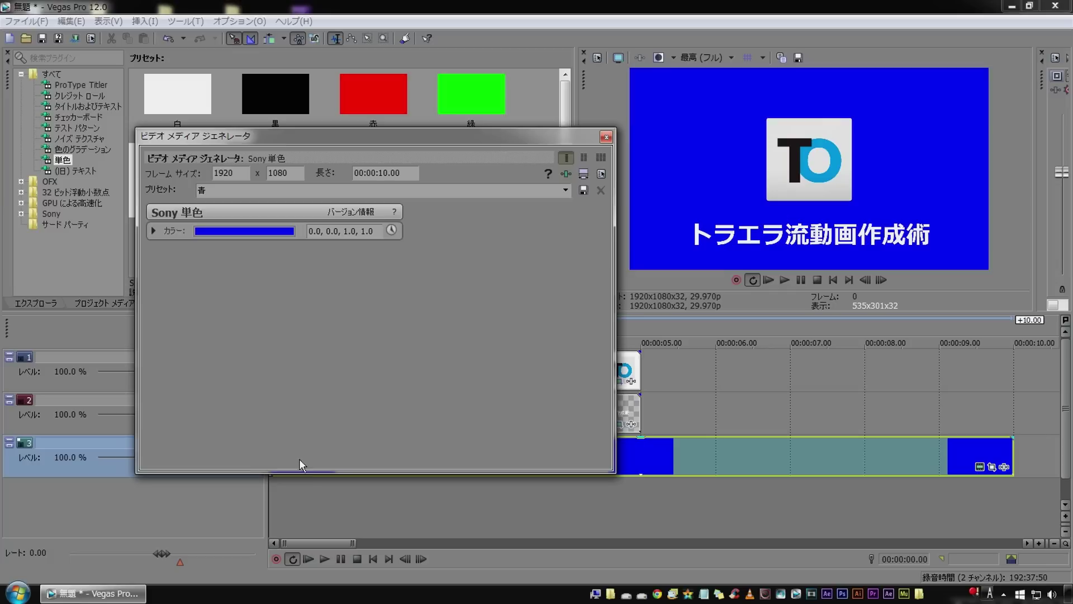
click(219, 230)
click(236, 247)
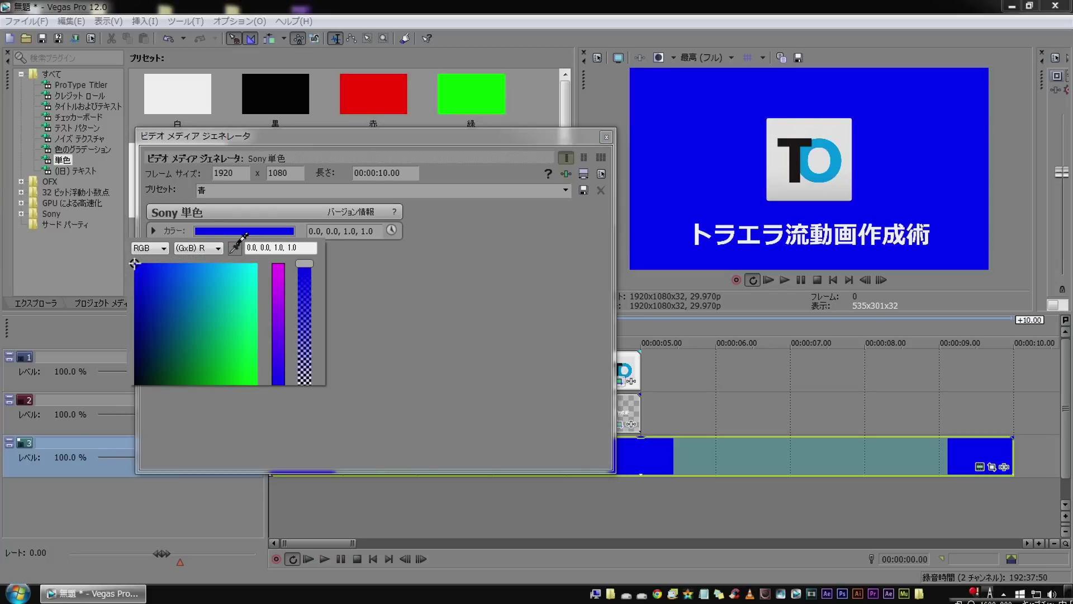
click(812, 169)
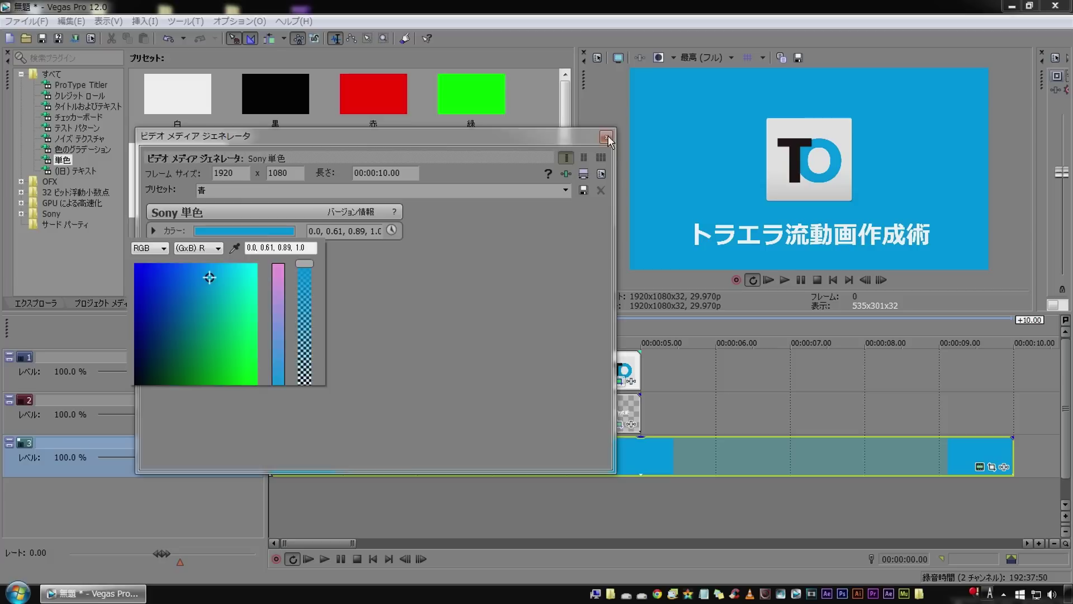
click(606, 137)
click(606, 137)
drag(1021, 477, 642, 466)
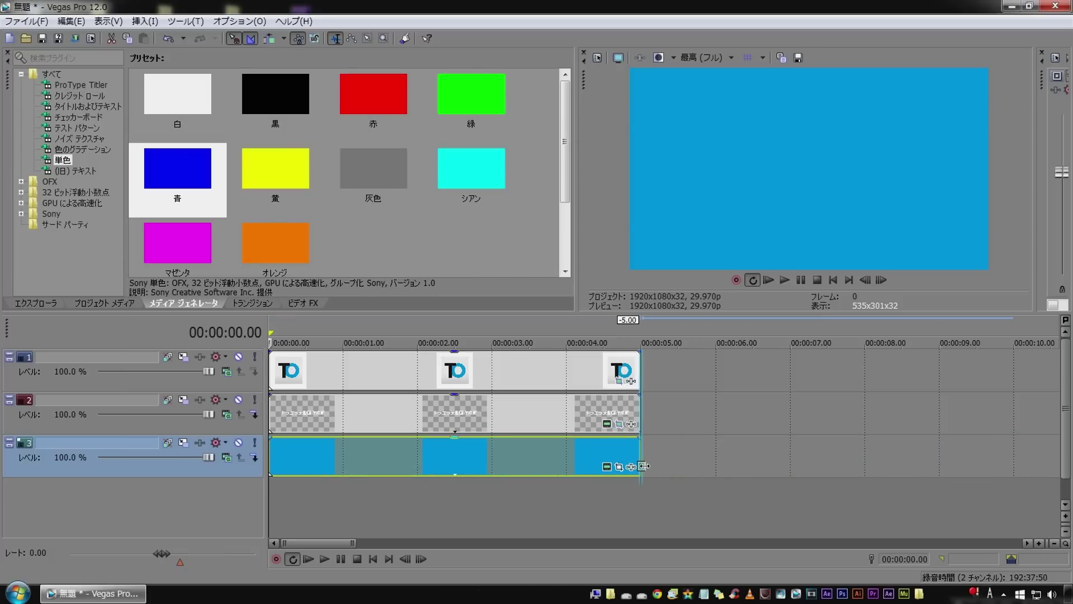
click(431, 510)
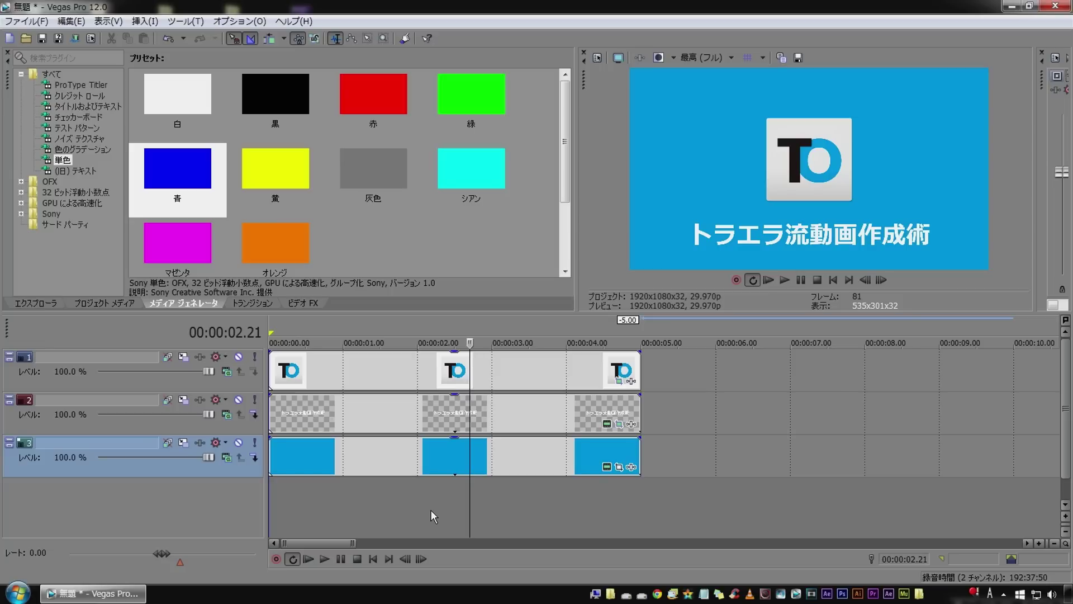
Give the TO logo event a 00:00:00.15 fade-in and play the intro from the start
click(297, 388)
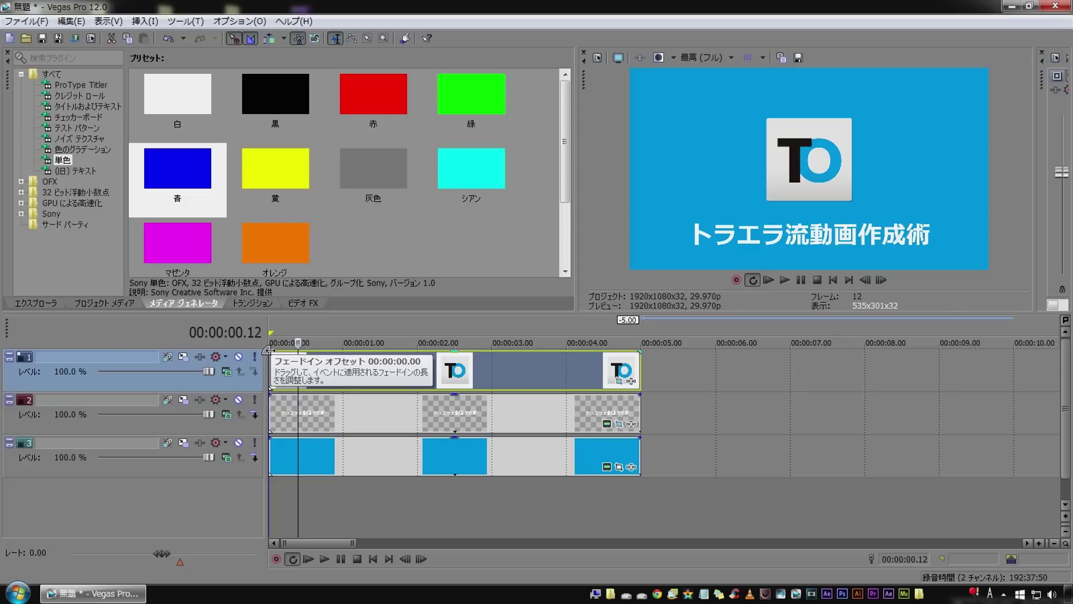
mouse_move(268, 350)
mouse_down()
mouse_move(318, 381)
mouse_move(306, 378)
mouse_up()
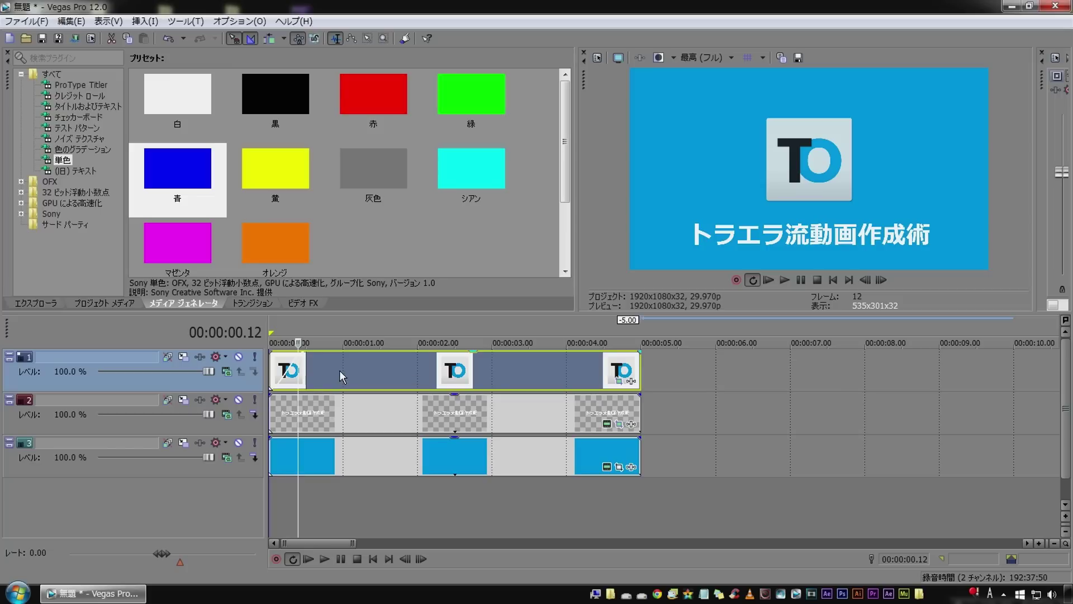
click(371, 559)
key(space)
key(space)
key(space)
key(space)
key(space)
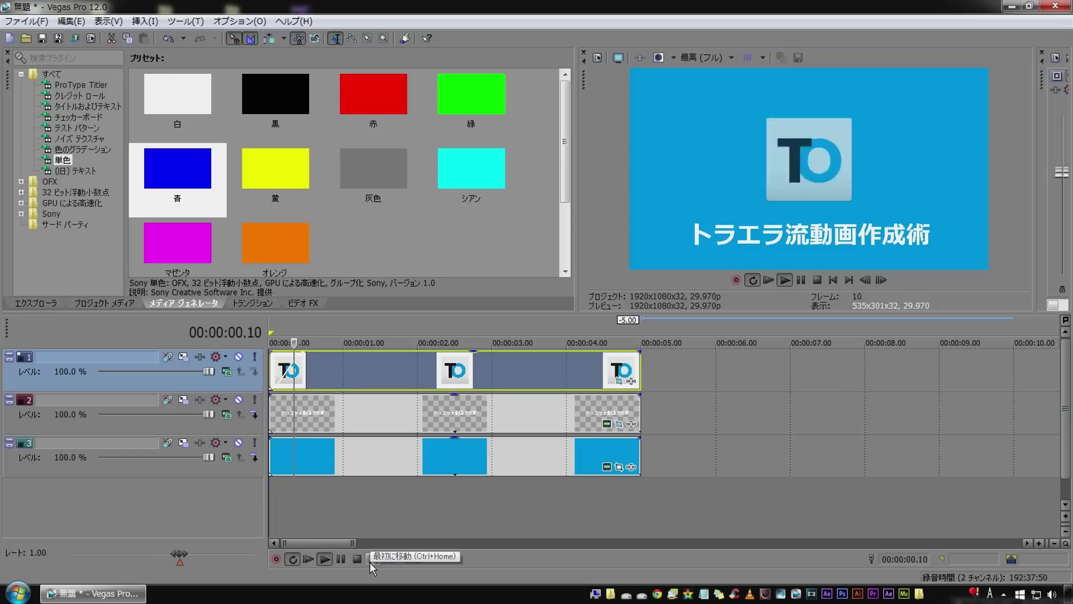
key(space)
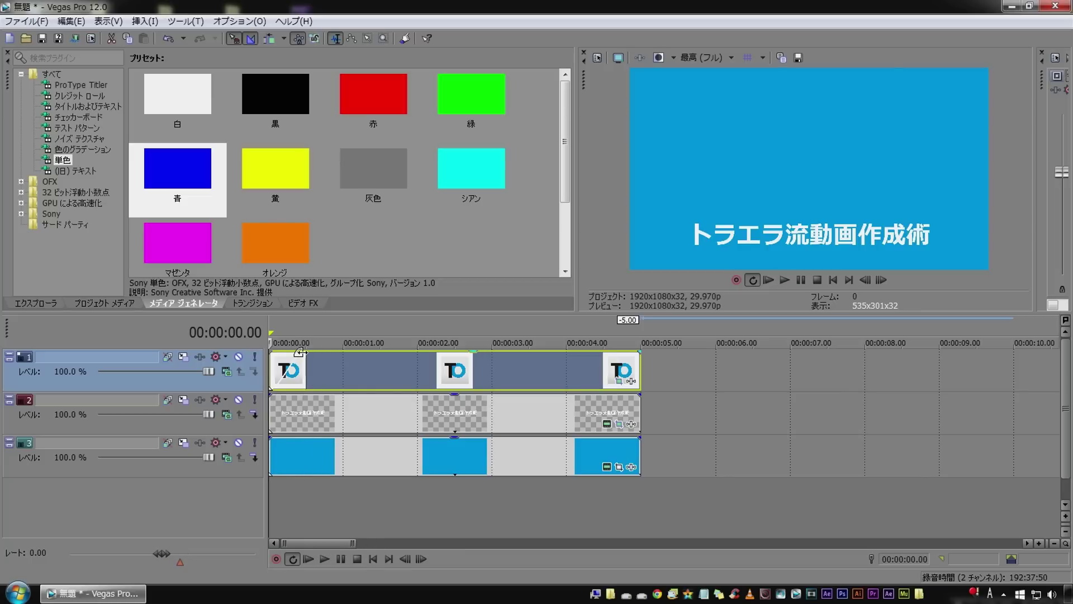
right_click(303, 353)
click(328, 369)
key(space)
key(space)
right_click(302, 358)
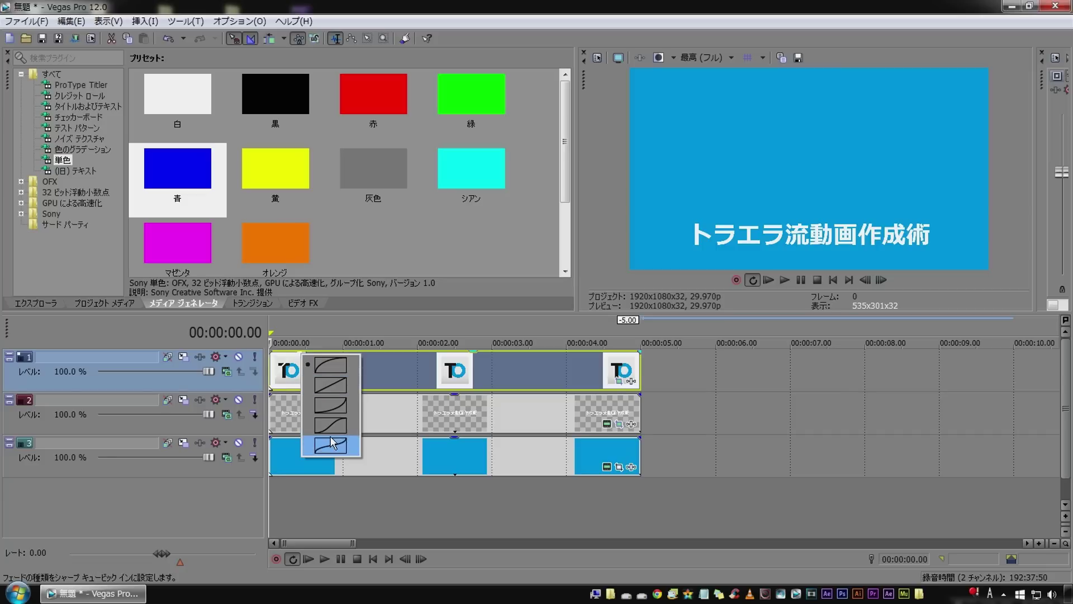
click(331, 402)
key(space)
key(space)
drag(271, 352, 304, 352)
right_click(304, 354)
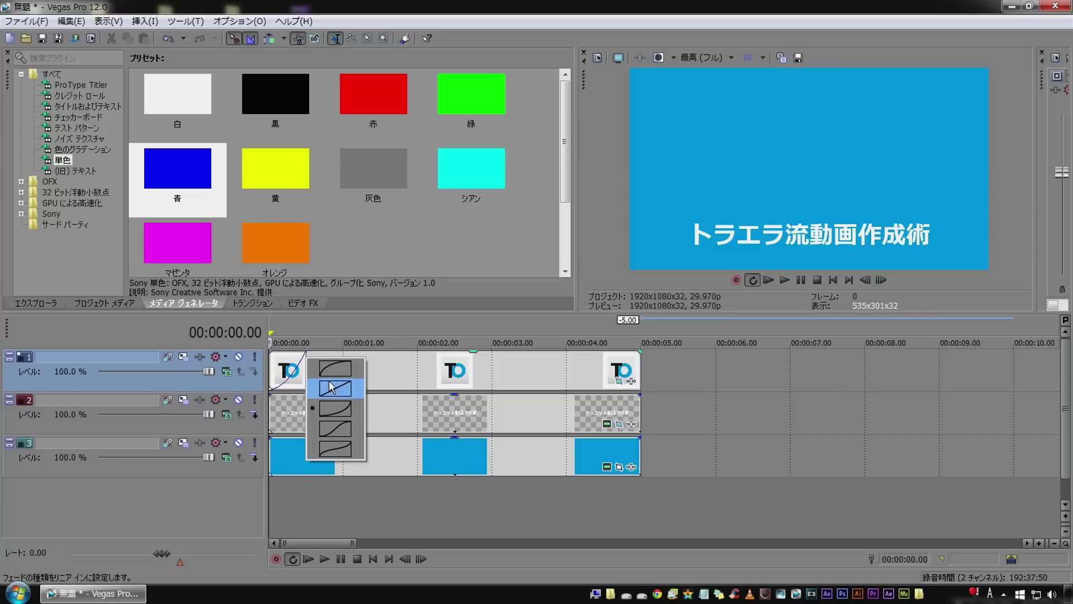
click(333, 428)
key(space)
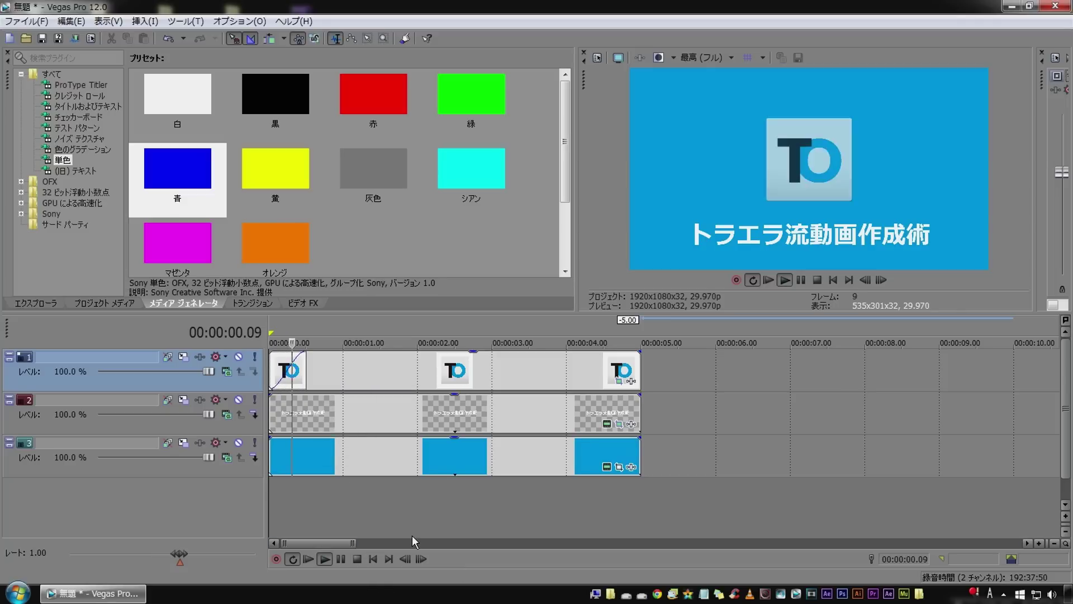
key(space)
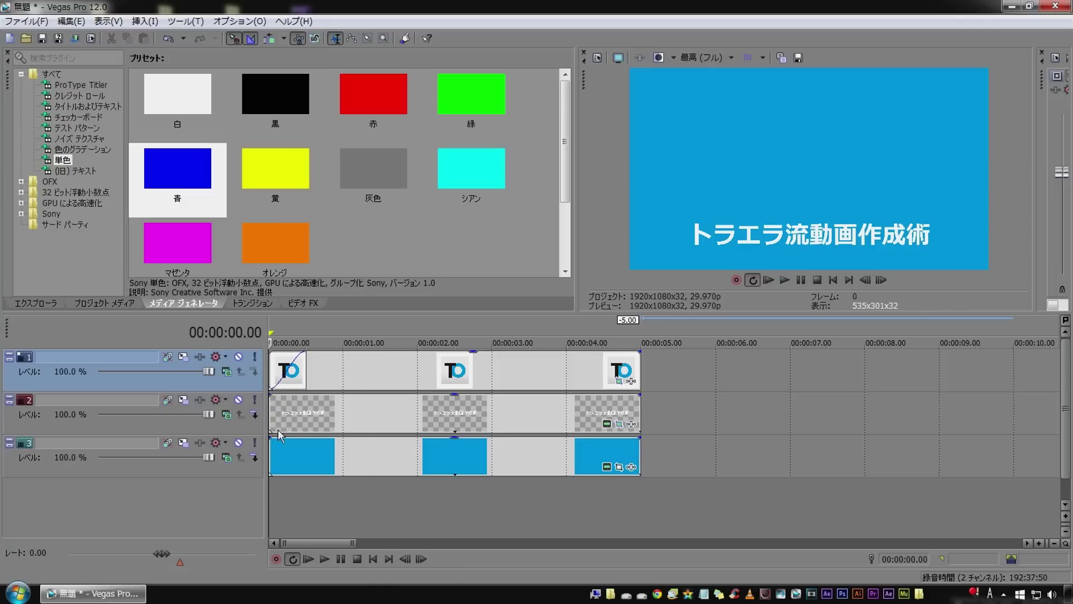
Add a fade-in to the track 2 title event and fade-outs to the logo and title events, then preview
drag(271, 394, 306, 402)
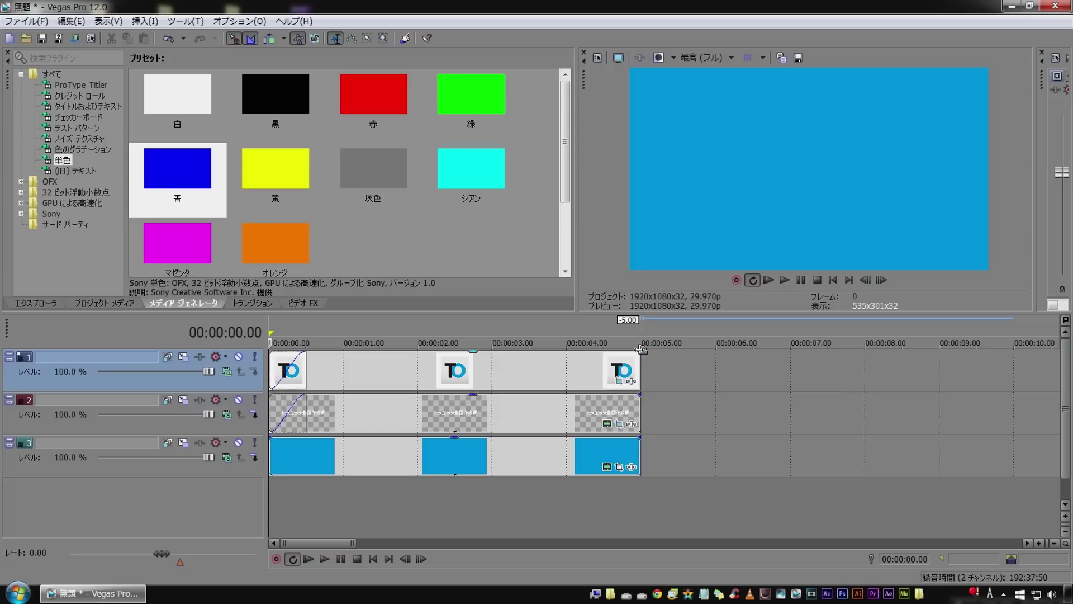
drag(640, 349, 603, 356)
drag(641, 394, 605, 412)
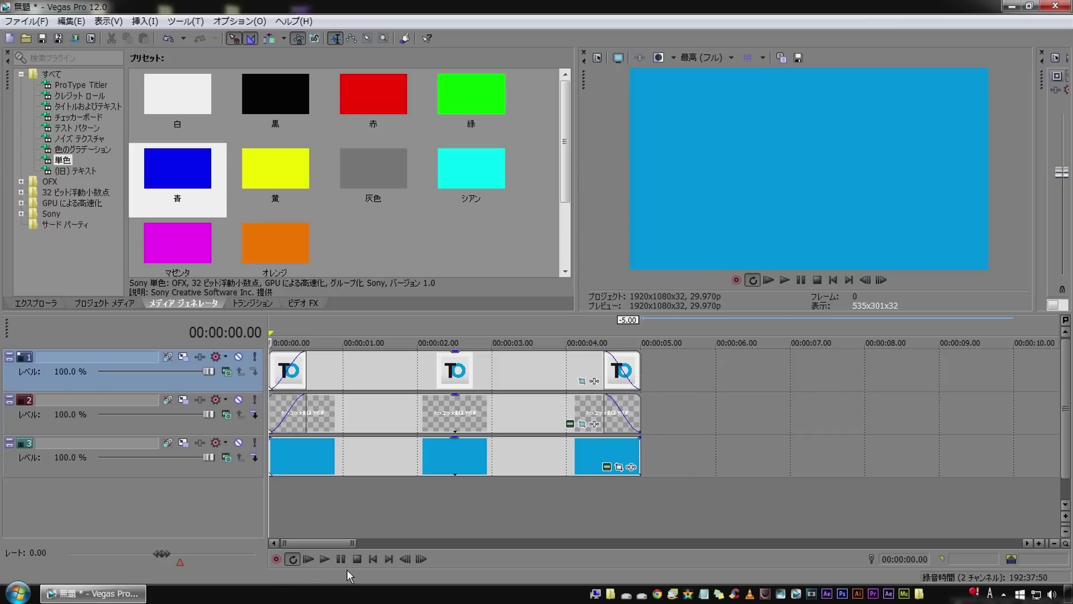
key(space)
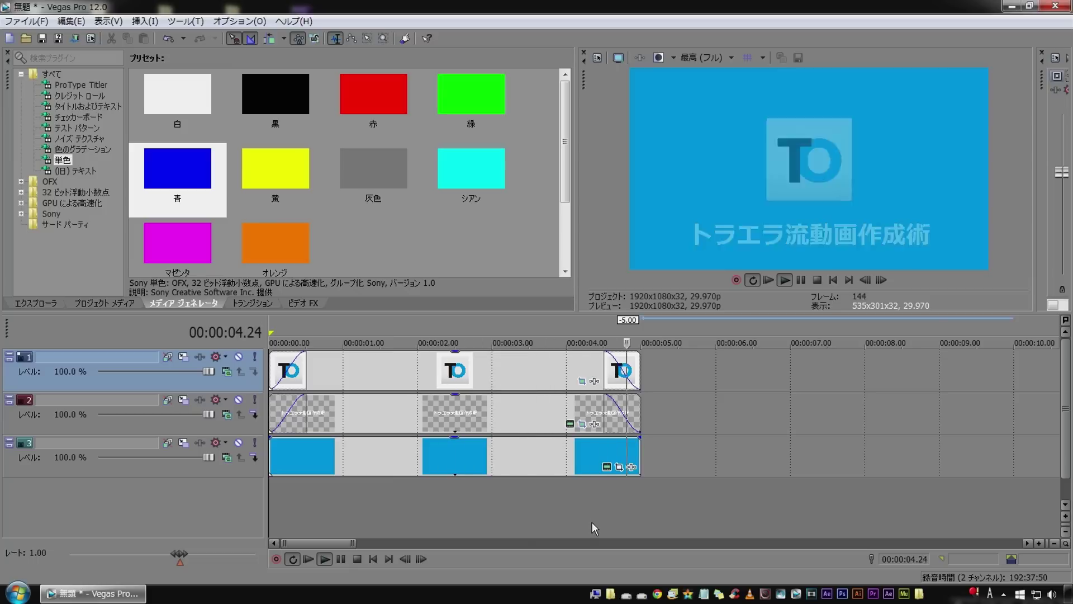
Add a fade-out to the end of the track 3 light-blue solid-color event and preview the ending
click(591, 516)
key(space)
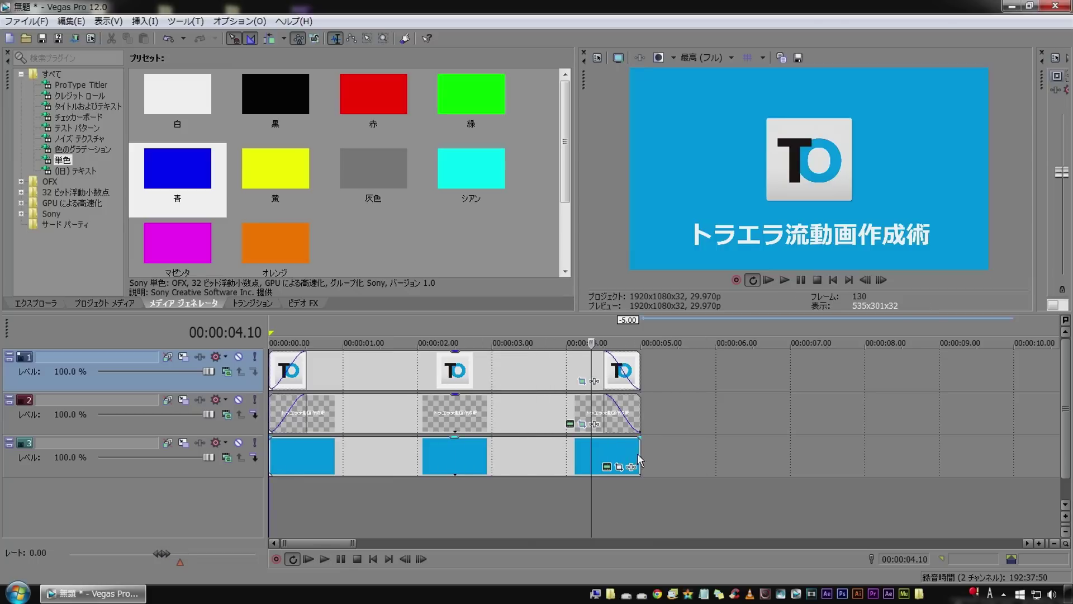
drag(644, 438, 607, 454)
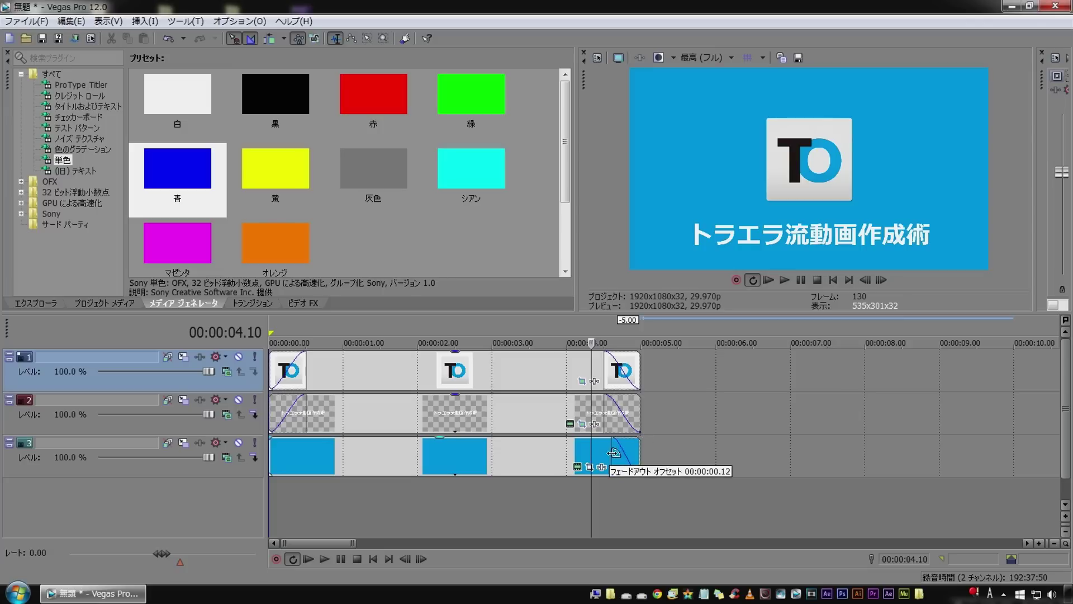
key(space)
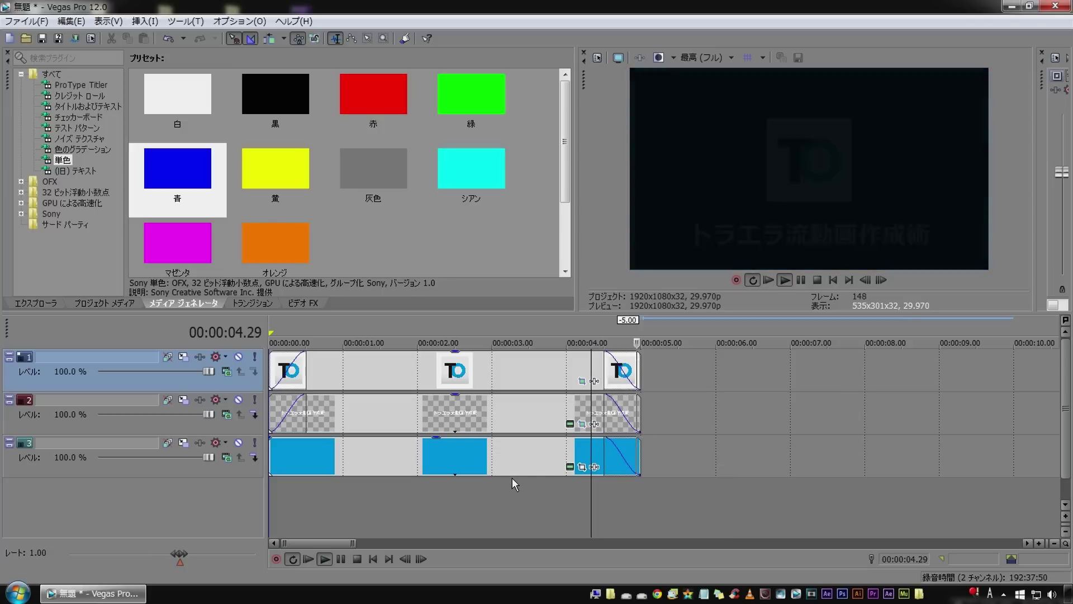
Replay the whole intro from the beginning and stop back at the start
key(space)
key(ctrl+Home)
key(space)
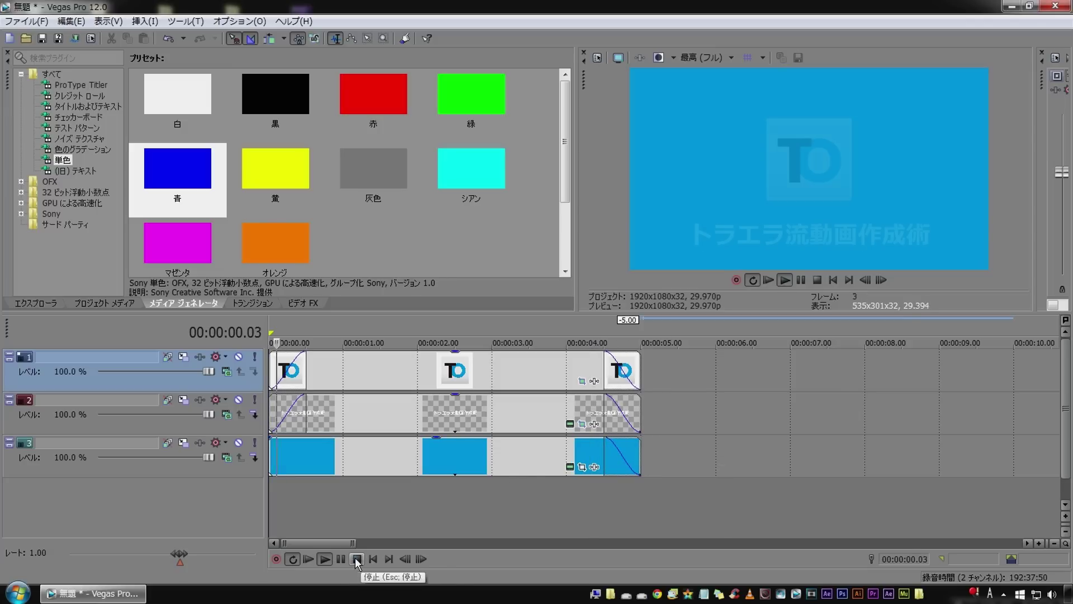
click(358, 558)
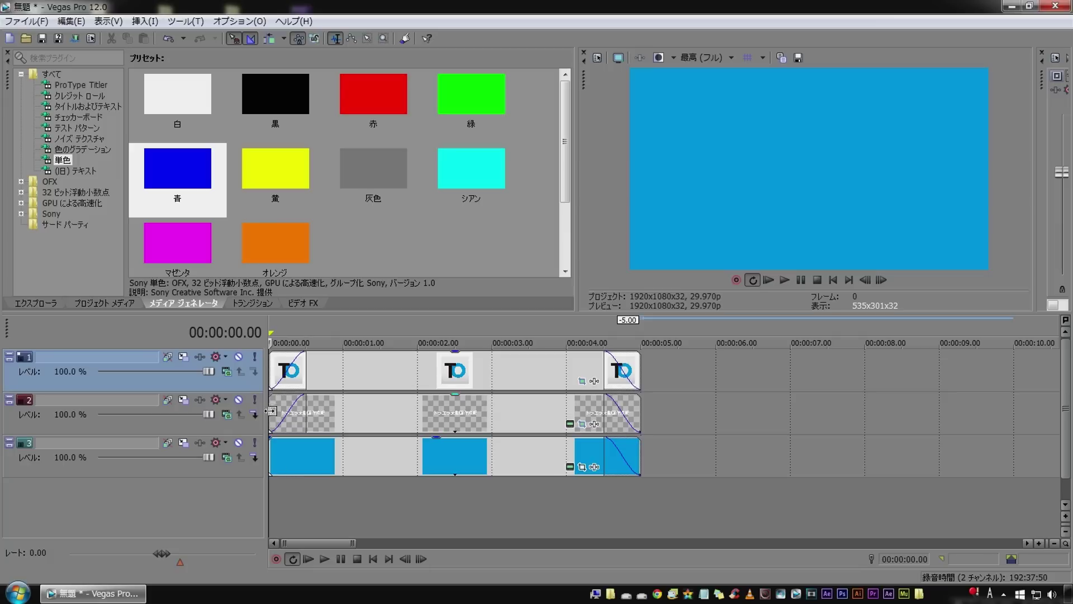
Trim the logo to start slightly later, and the title text to start around 0.65 s
drag(272, 369, 282, 366)
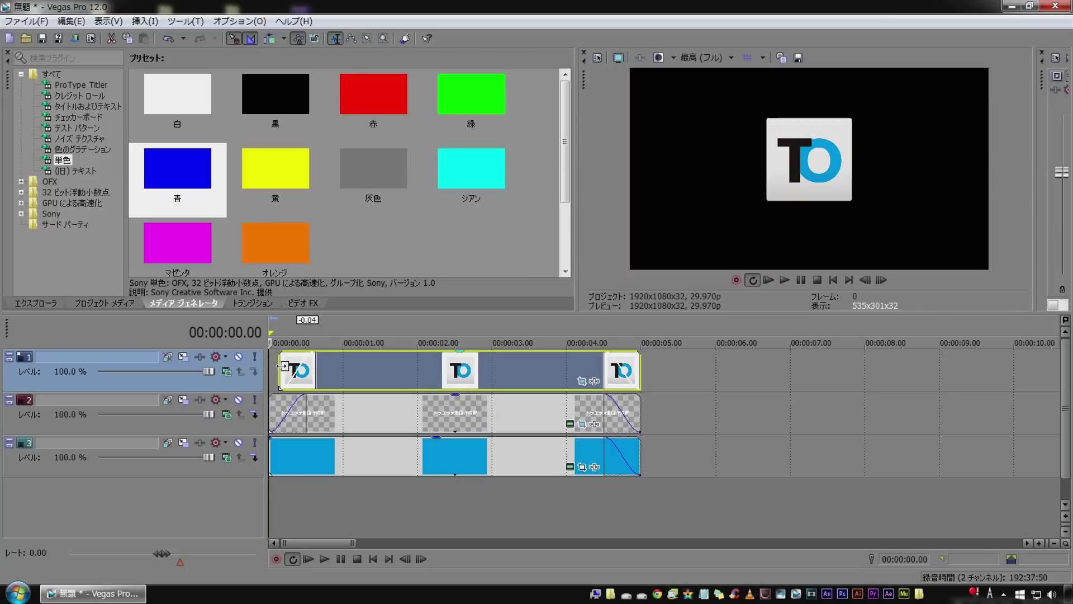
click(270, 409)
mouse_move(270, 408)
mouse_down()
mouse_move(331, 410)
mouse_move(325, 404)
mouse_up()
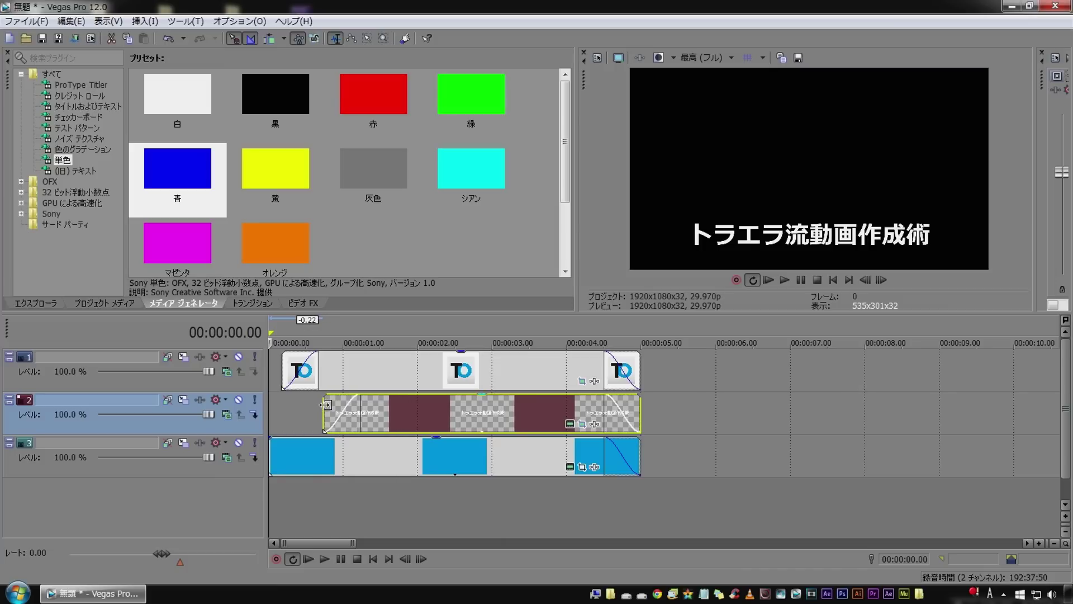
drag(324, 403, 319, 403)
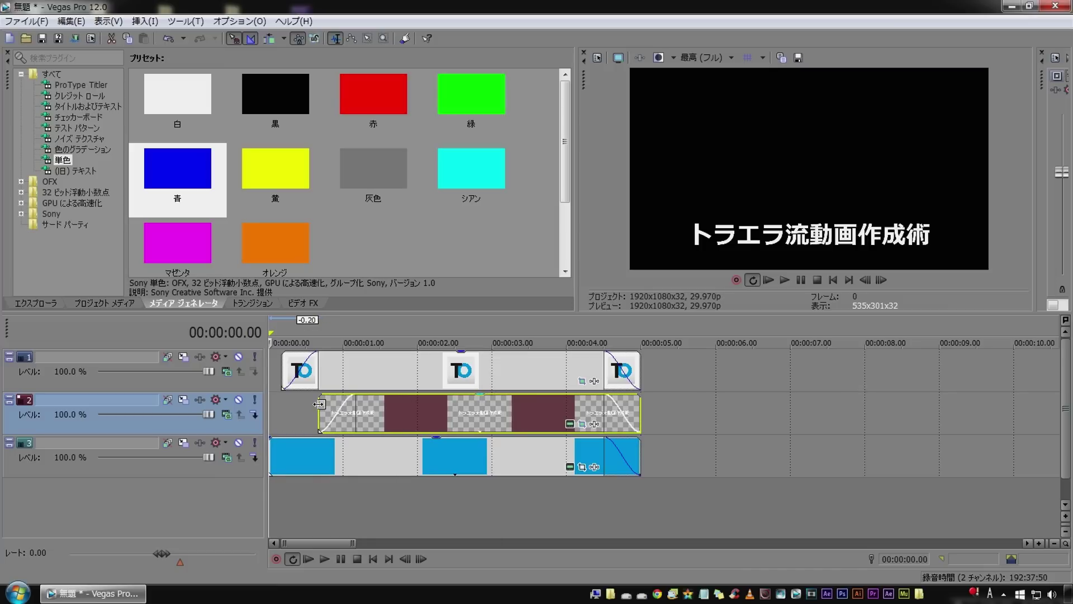
Preview the new event timing, then show the Explorer media browser
key(space)
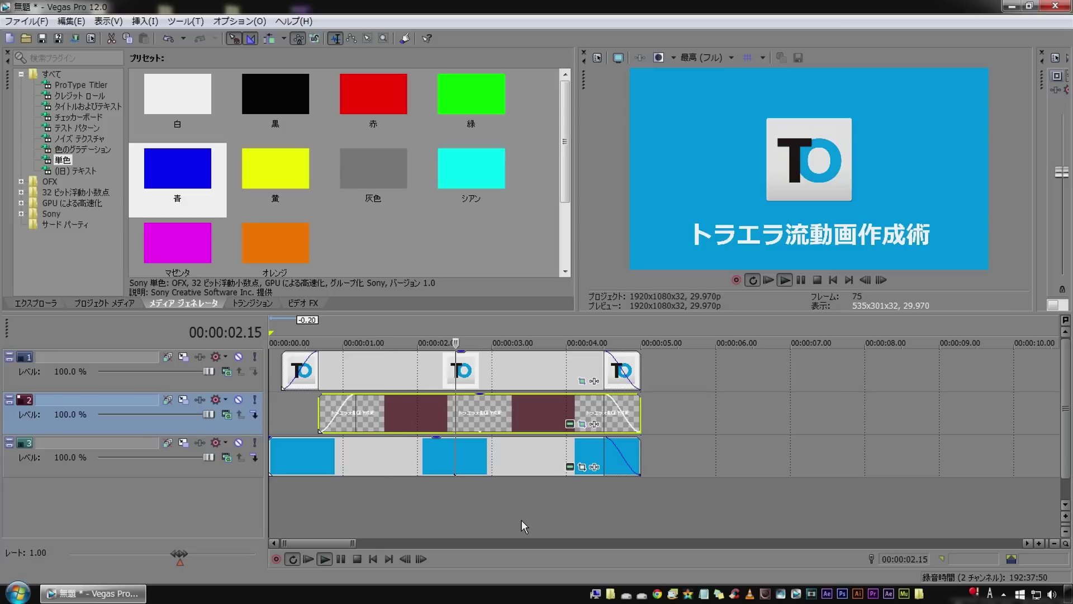
key(space)
click(35, 302)
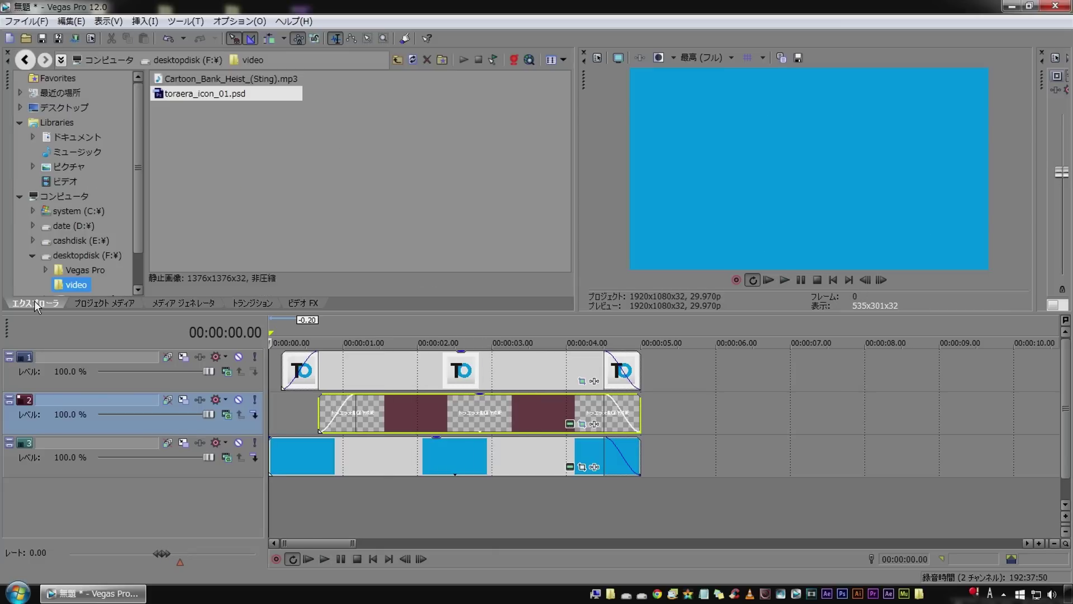
Place Cartoon_Bank_Heist_(Sting).mp3 on a new audio track 4 just after 0 s and preview it
drag(218, 76, 391, 373)
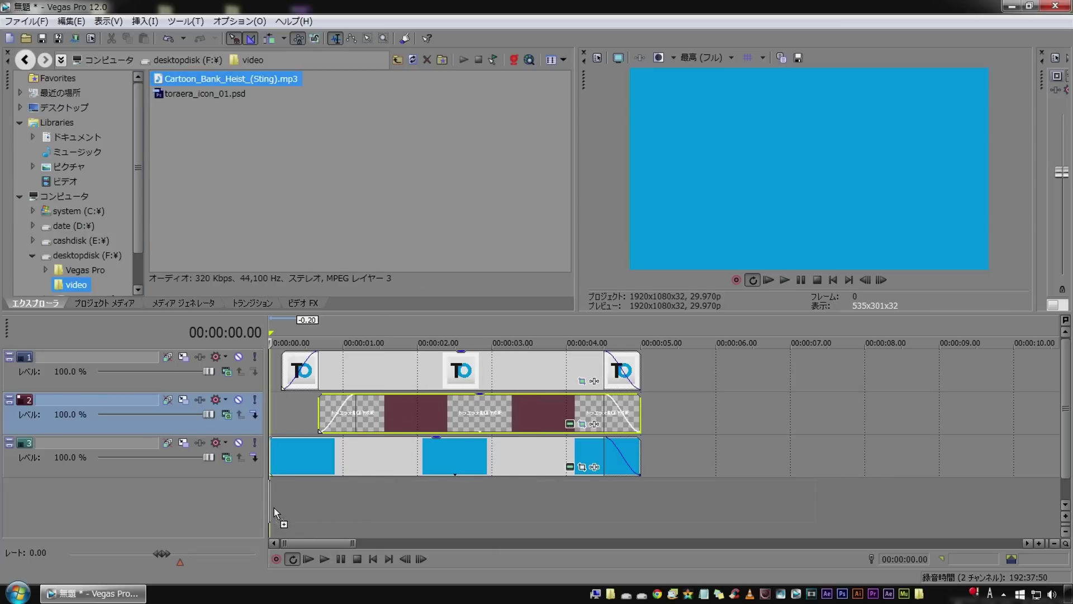
drag(296, 505, 326, 491)
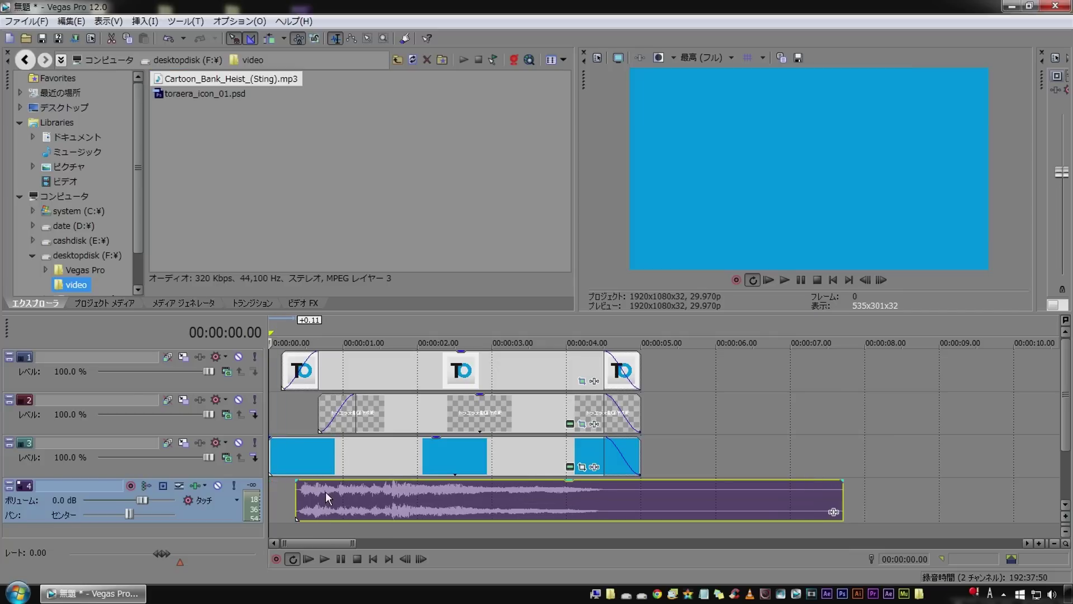
key(space)
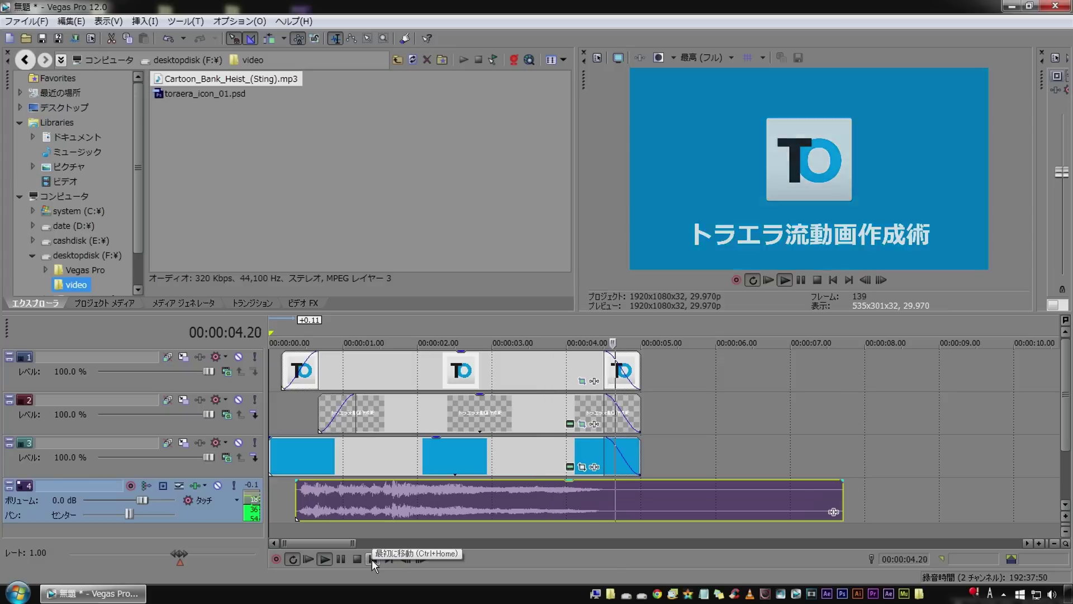
click(371, 559)
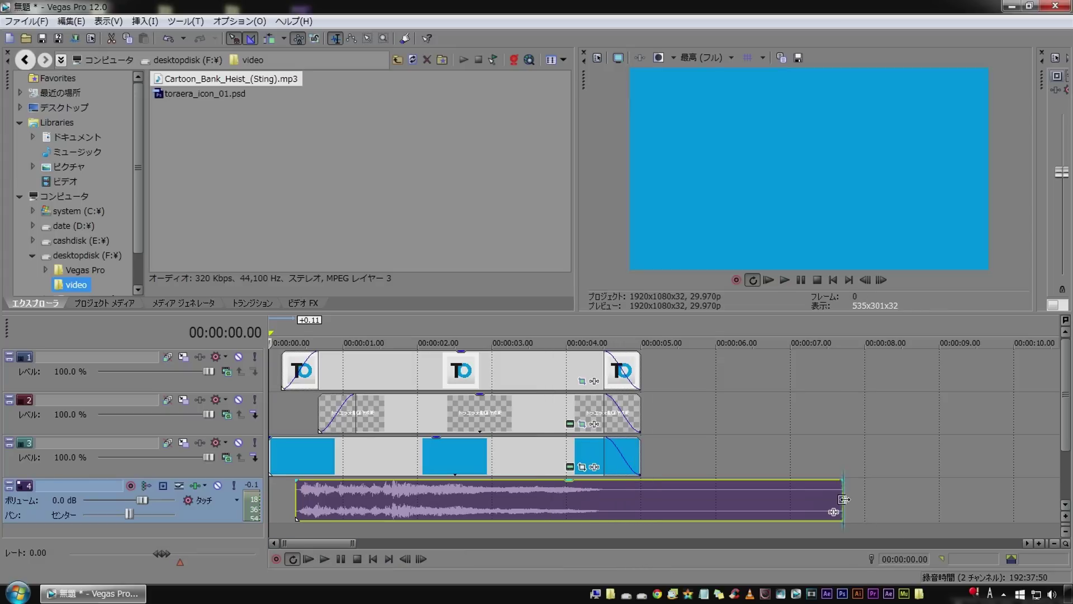
Trim the music sting to end around 4.7 s with a fade-out, then play the finished intro
drag(843, 499, 638, 489)
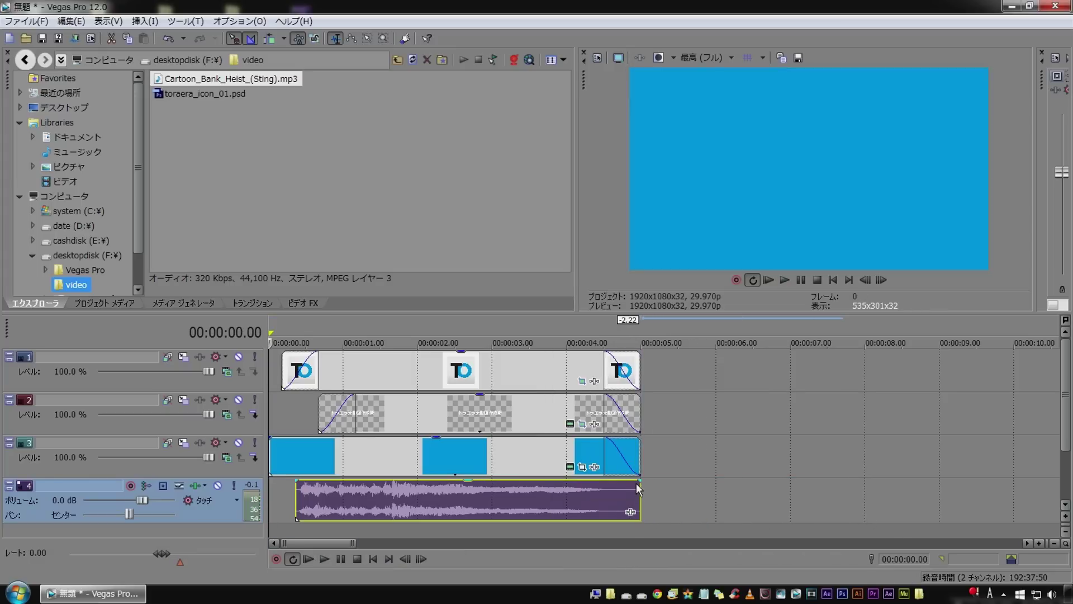
drag(637, 483, 573, 500)
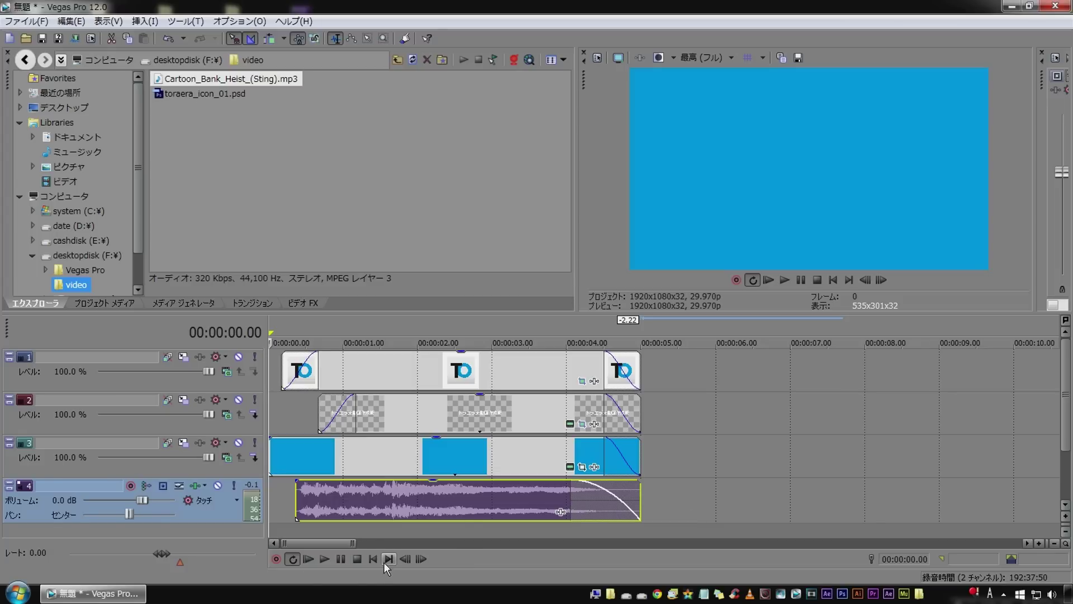
drag(637, 497, 620, 497)
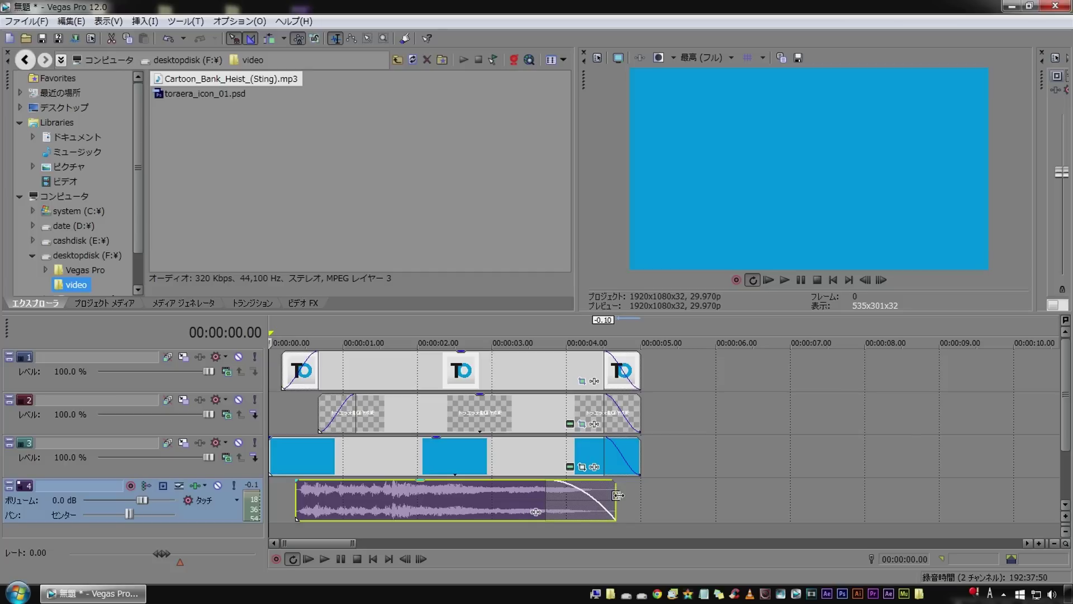
key(space)
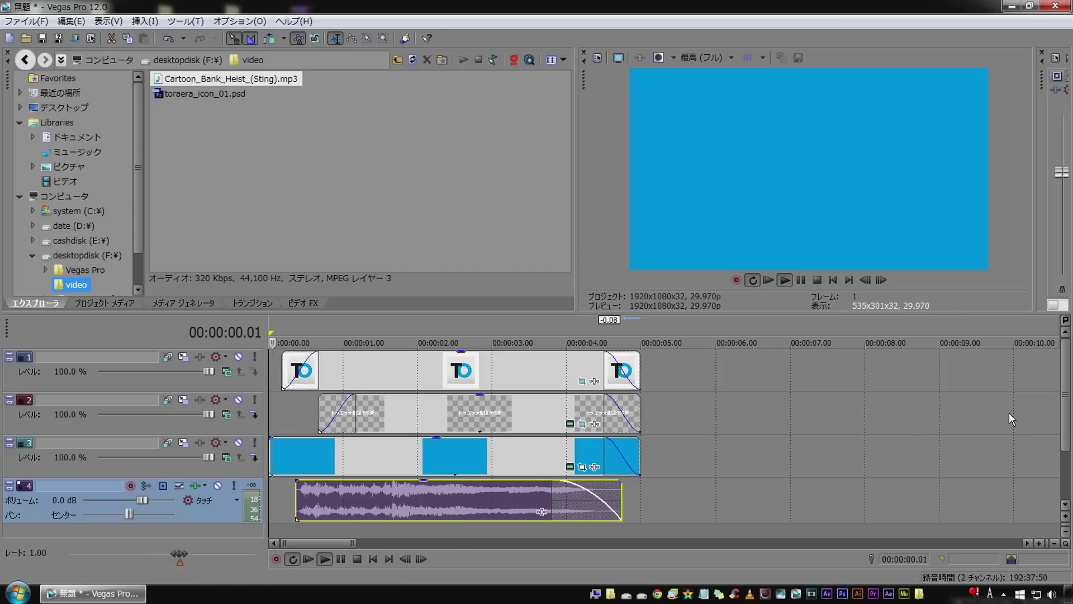